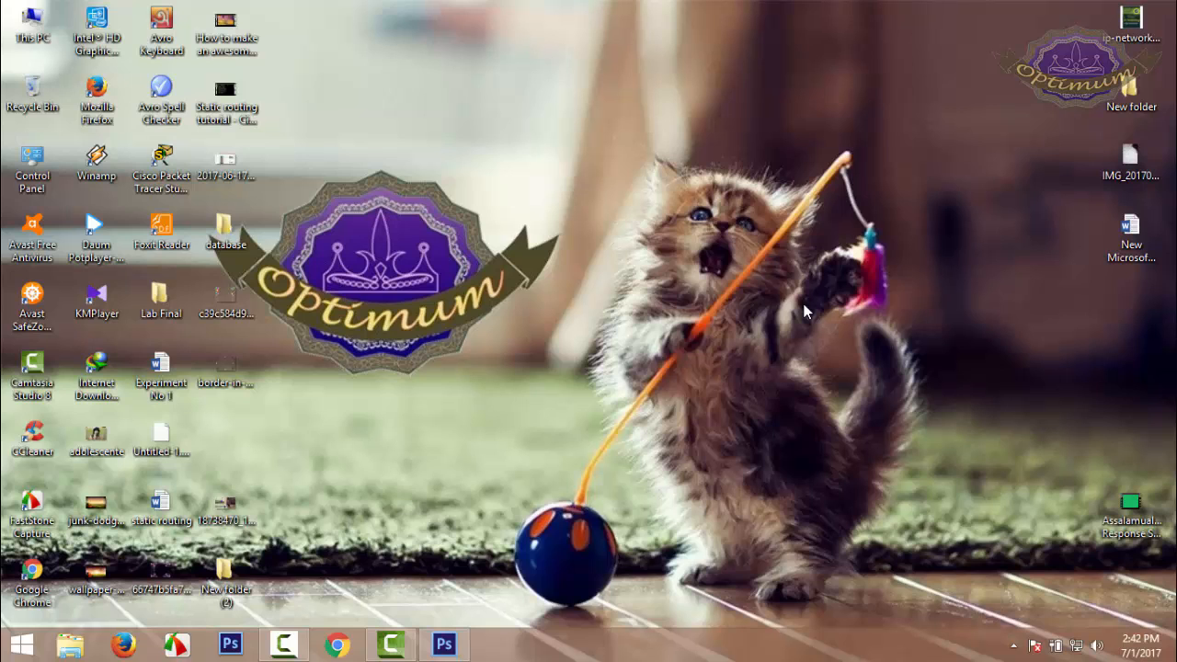
Refresh the desktop and switch to Photoshop with the open Untitled-1.psd document
right_click(722, 244)
click(741, 270)
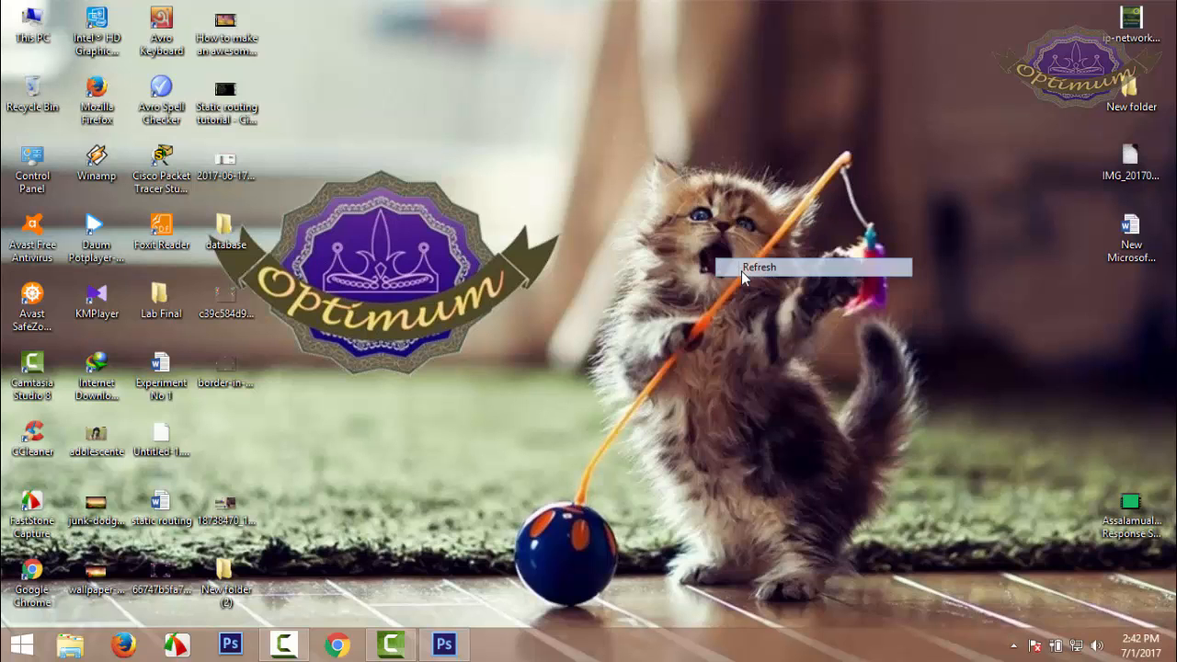
right_click(741, 270)
click(752, 321)
click(459, 649)
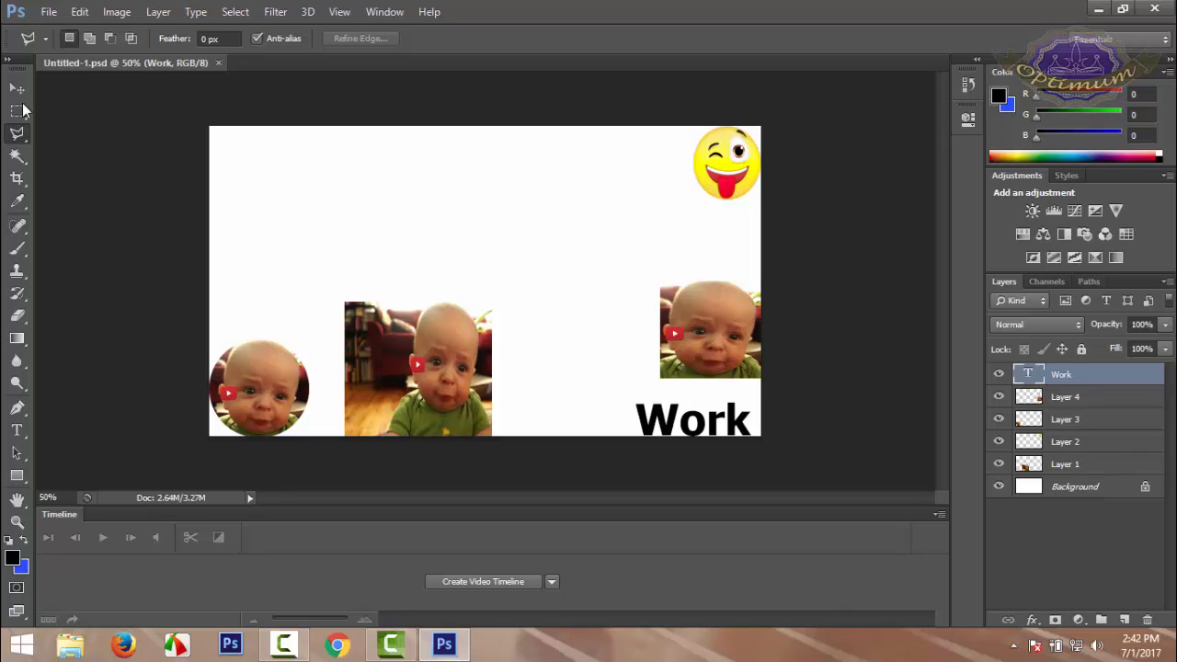
Examine the variants of the marquee and lasso tools, finishing with the Rectangular Marquee Tool active
drag(16, 110, 82, 110)
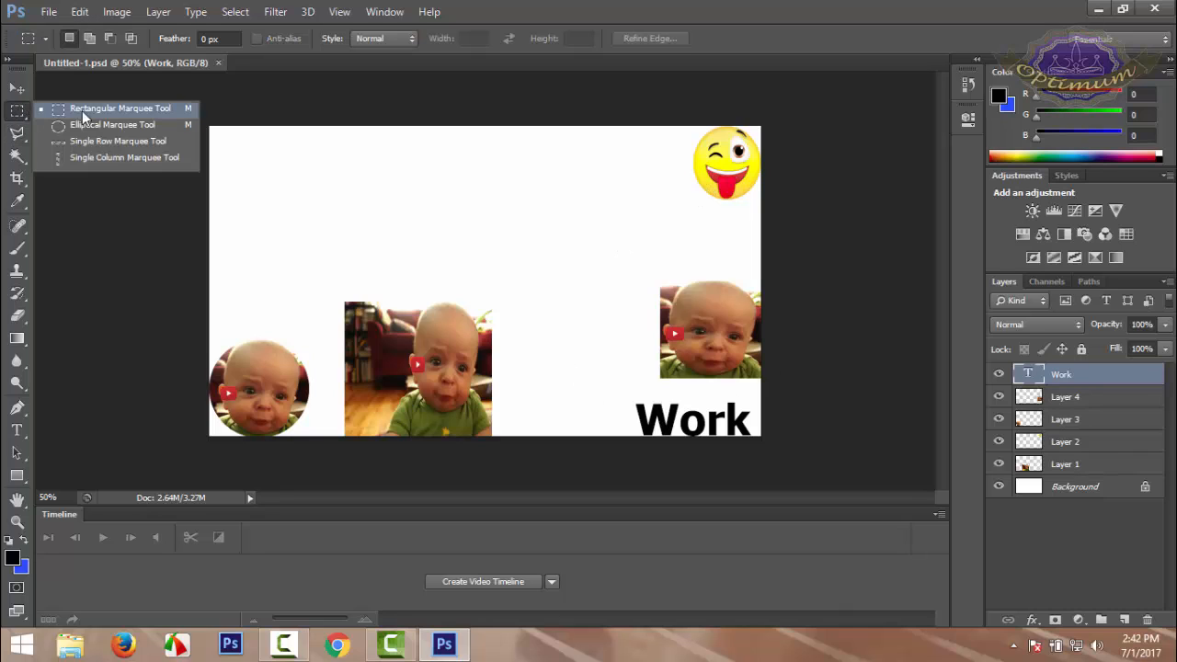
click(139, 106)
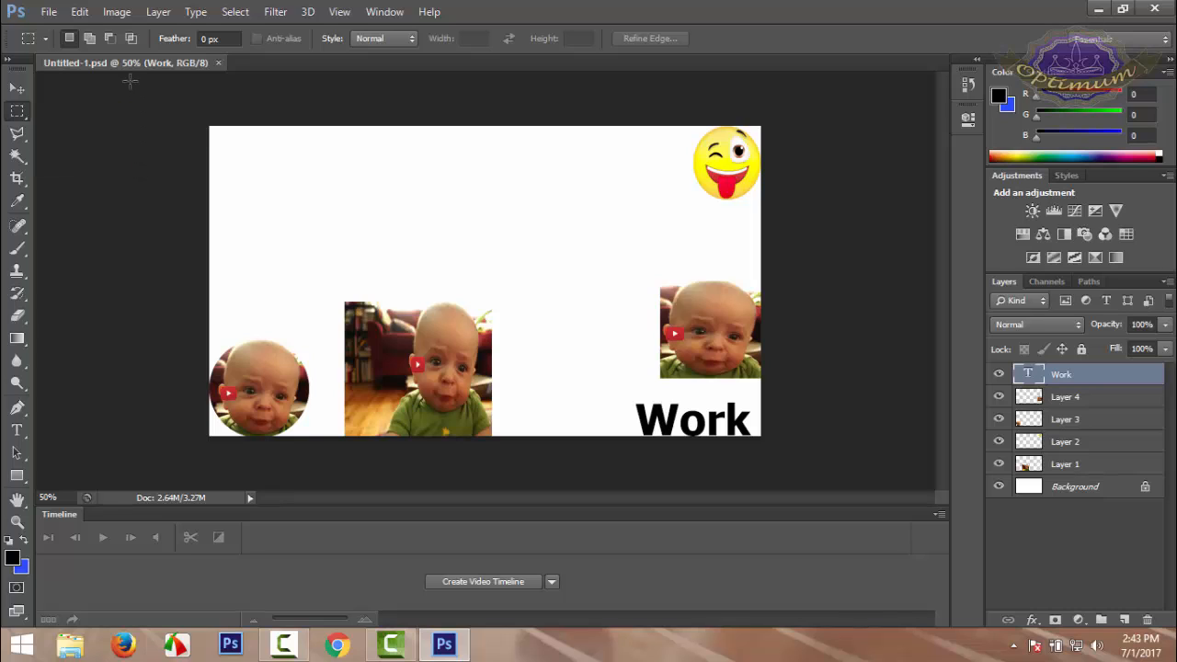
click(19, 135)
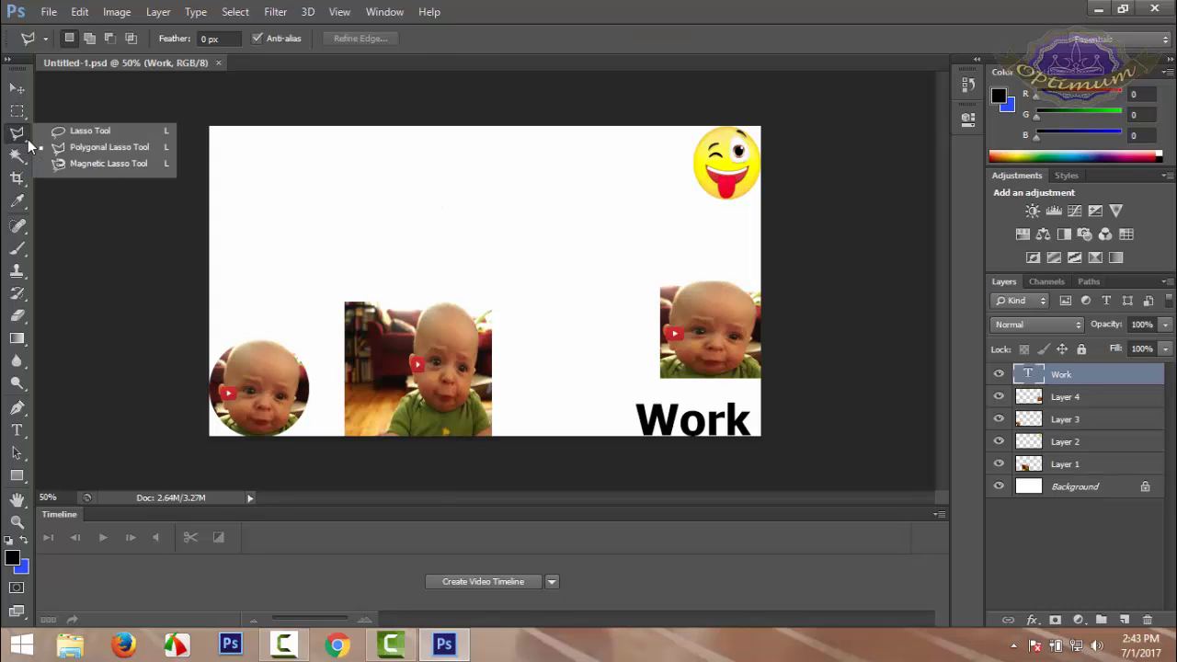
click(118, 107)
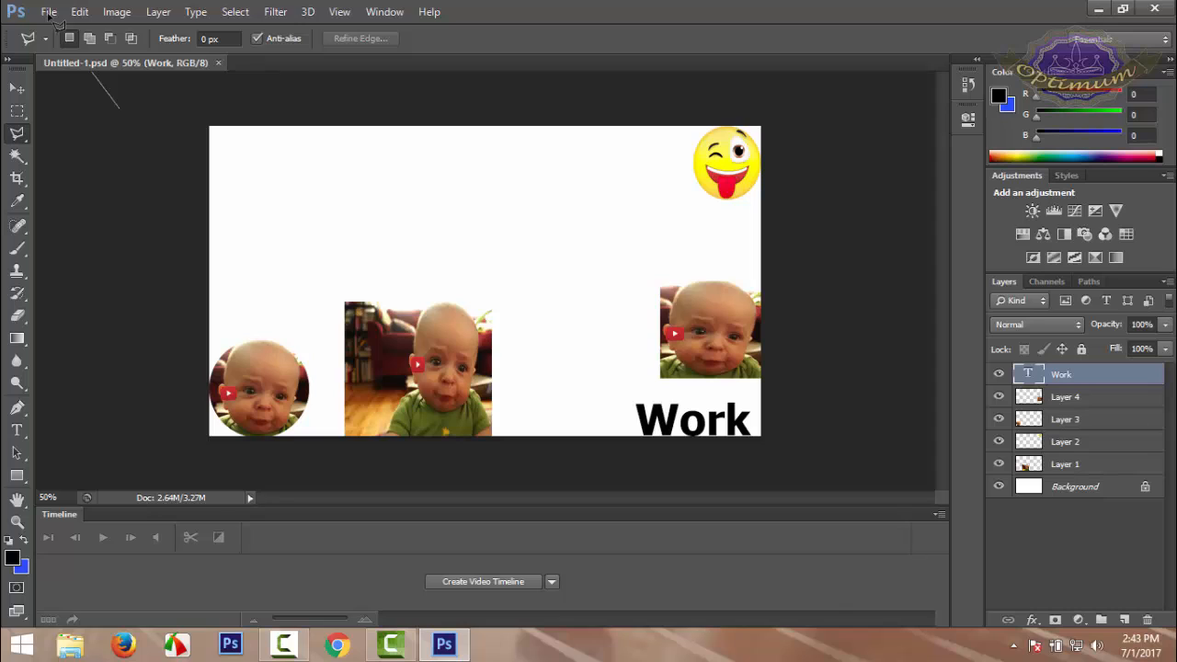
click(49, 15)
key(Escape)
click(17, 89)
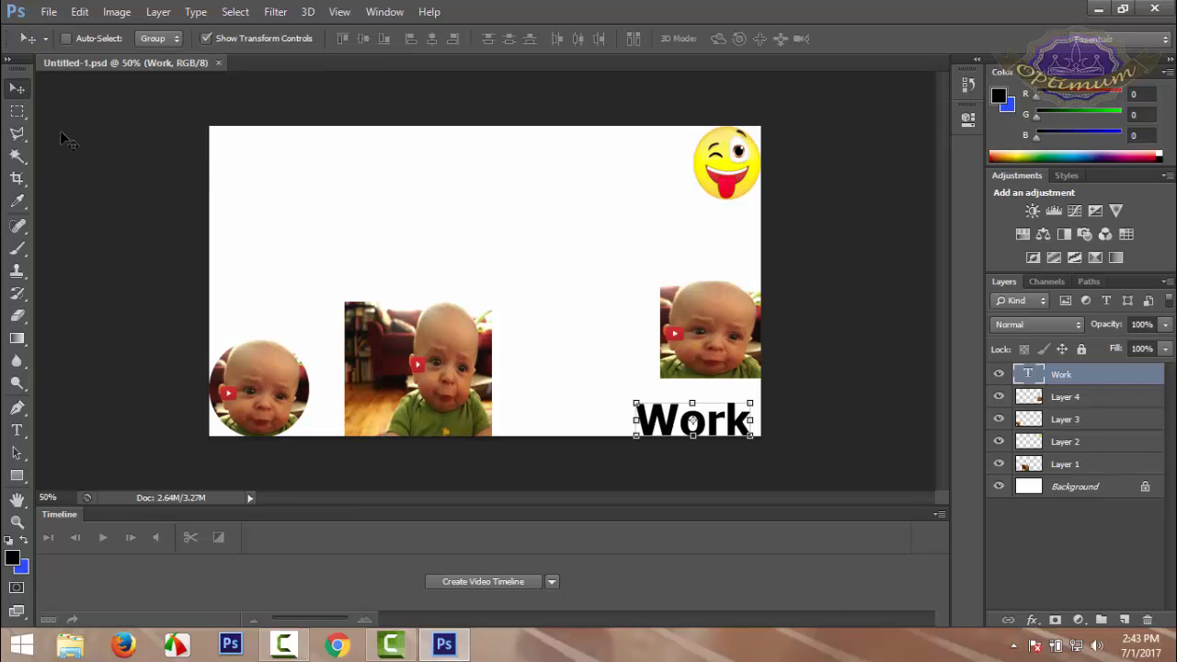
click(17, 111)
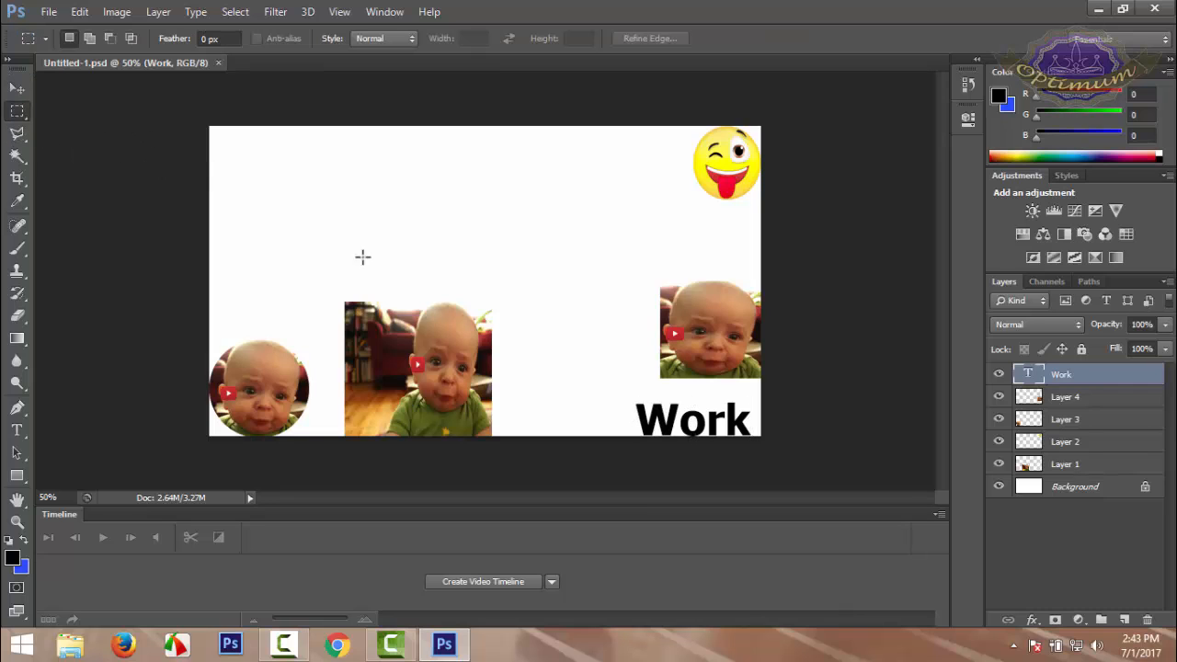
Open the image efz.jpg from the IN > Optimum folder on Local Disk (F:)
click(56, 14)
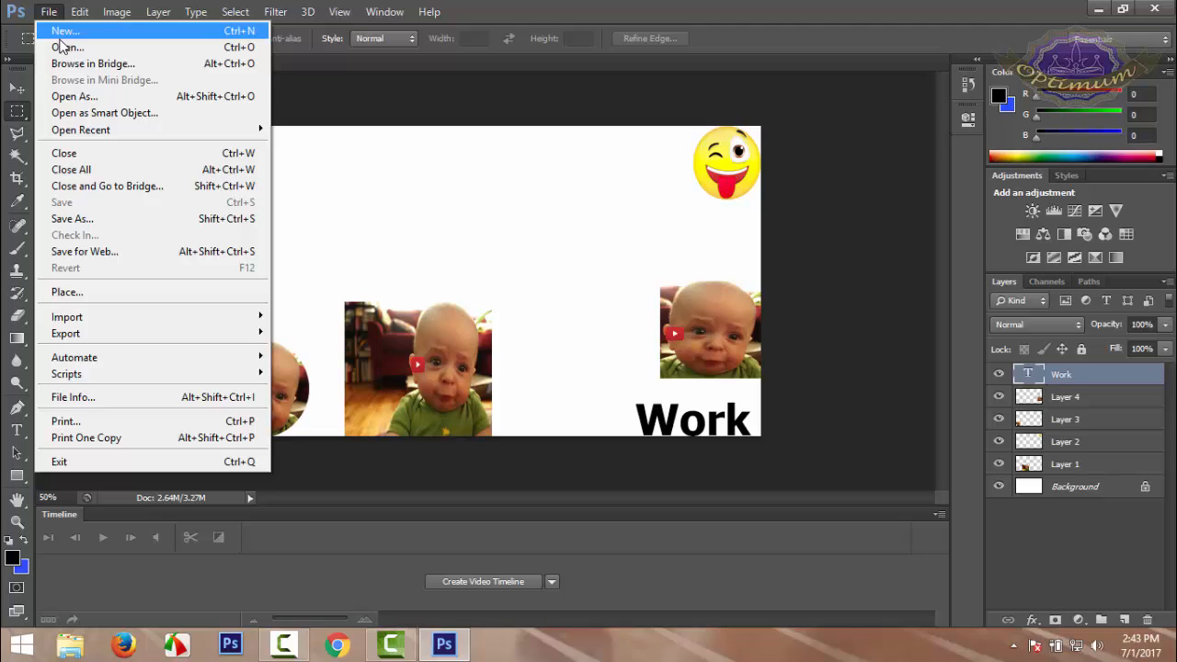
click(55, 40)
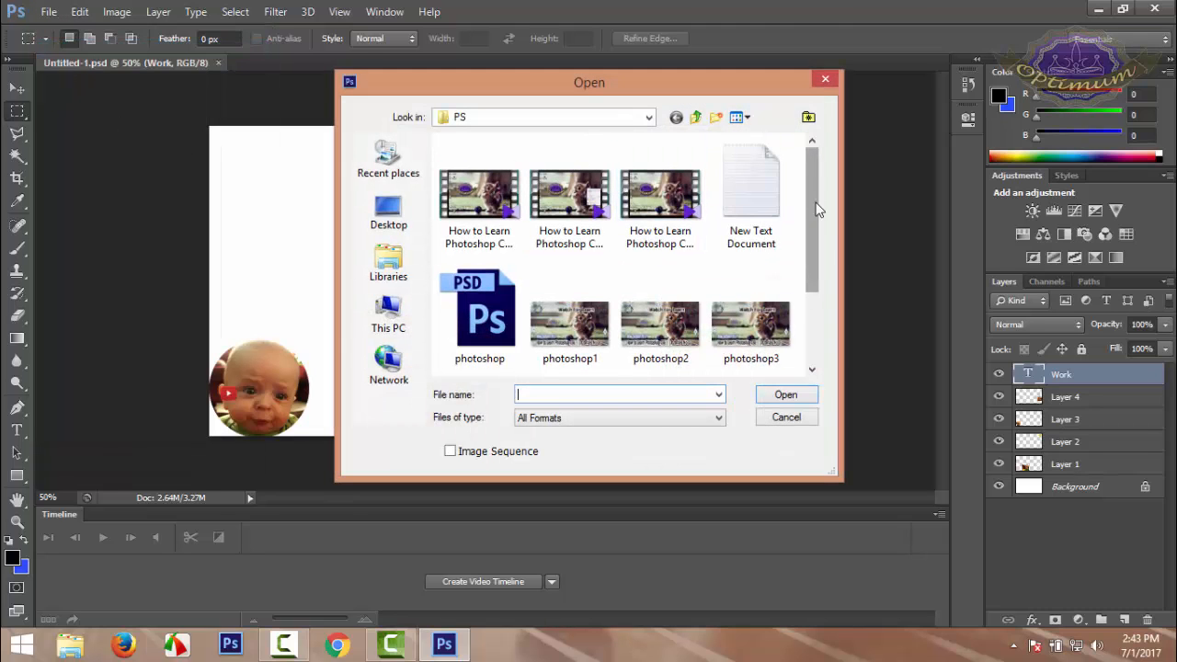
drag(817, 205, 821, 260)
click(388, 212)
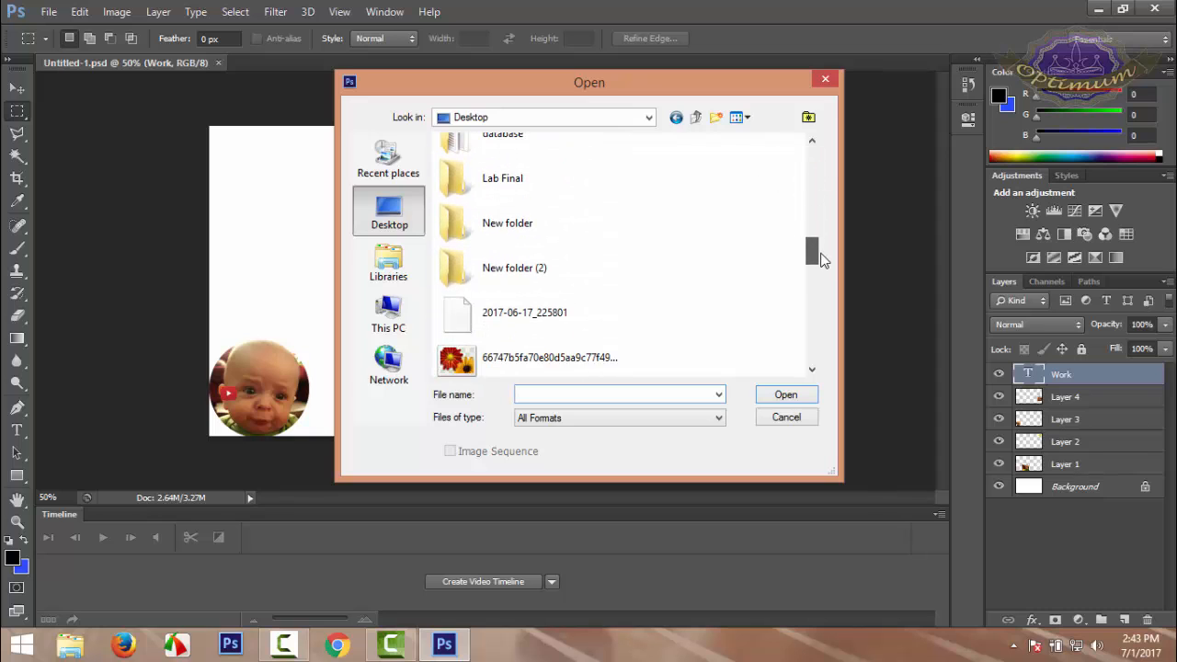
scroll(813, 247, up, 10)
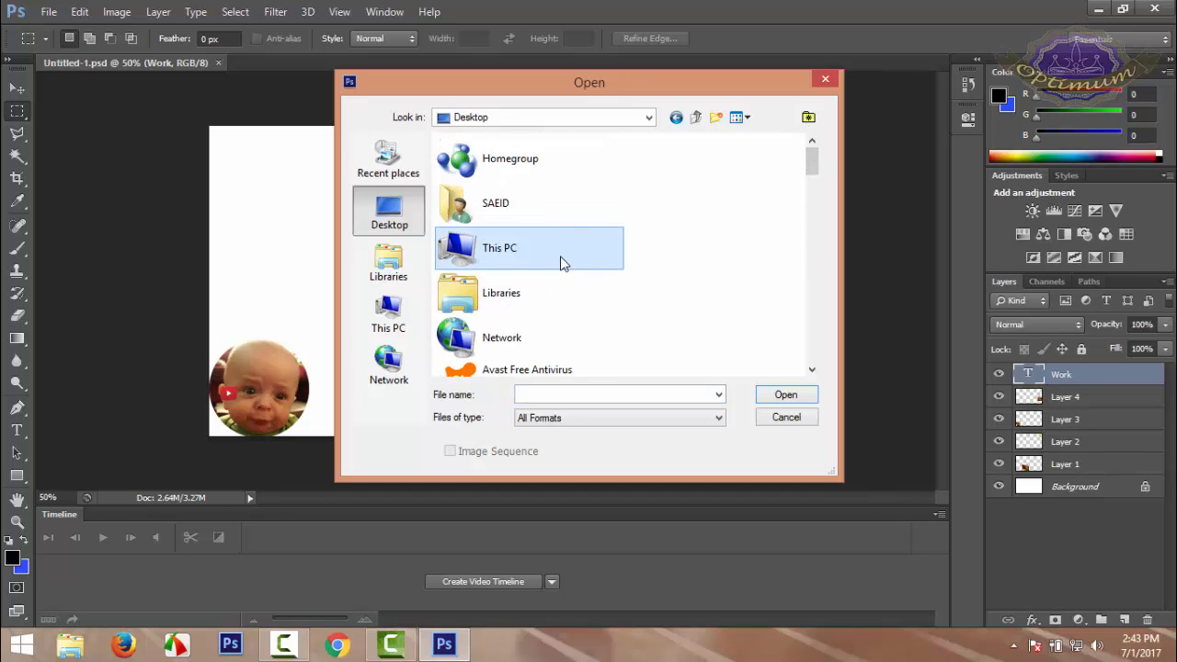
double_click(561, 261)
drag(813, 232, 833, 327)
double_click(526, 335)
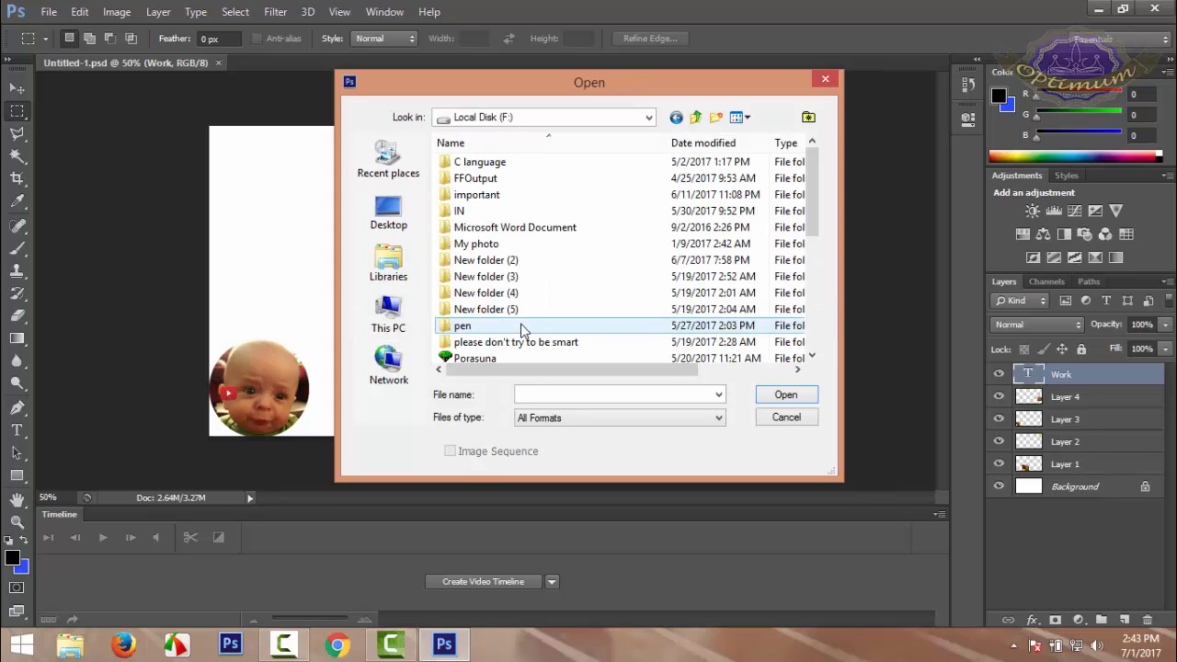
double_click(500, 215)
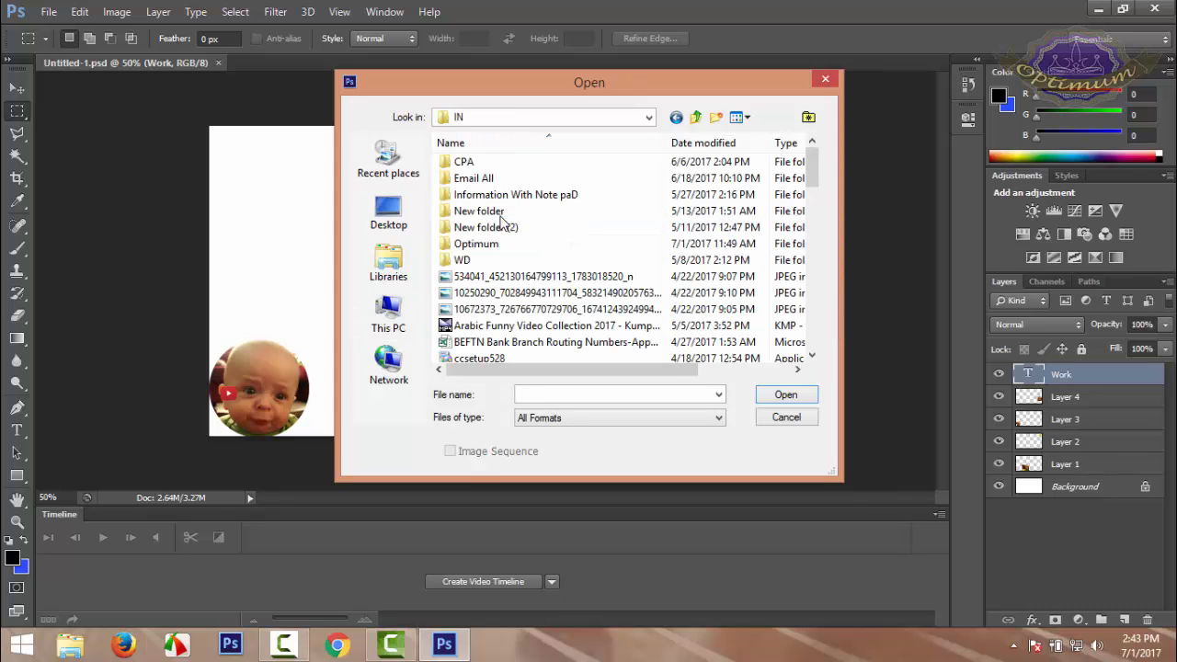
double_click(474, 243)
scroll(739, 319, down, 3)
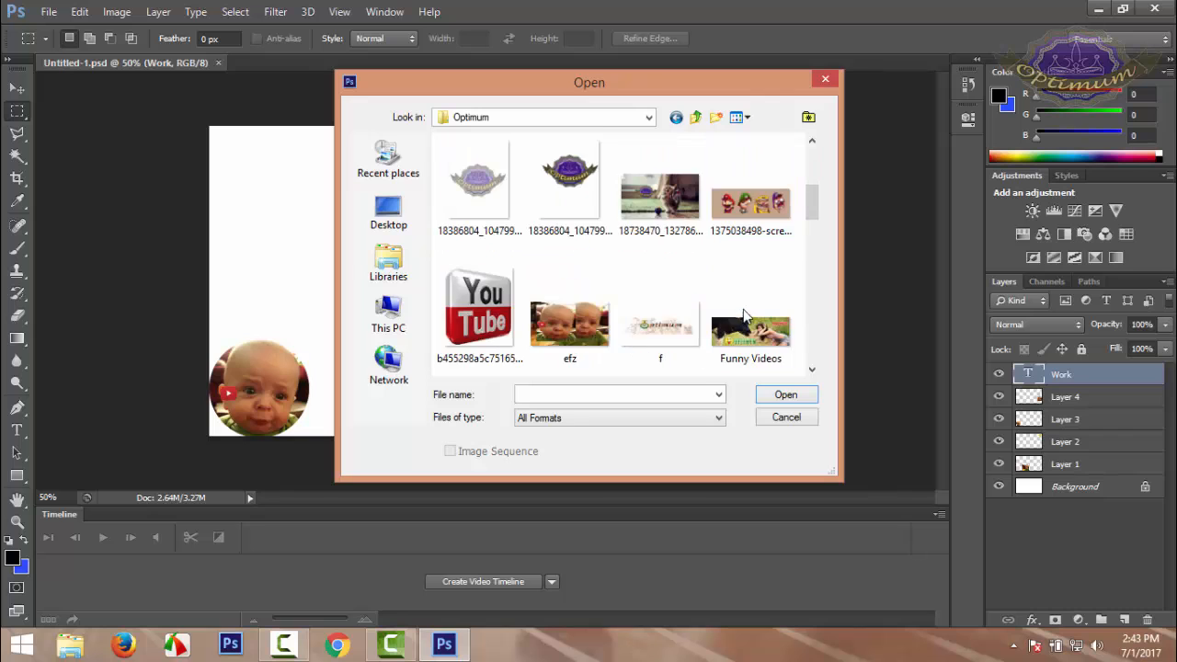
double_click(568, 303)
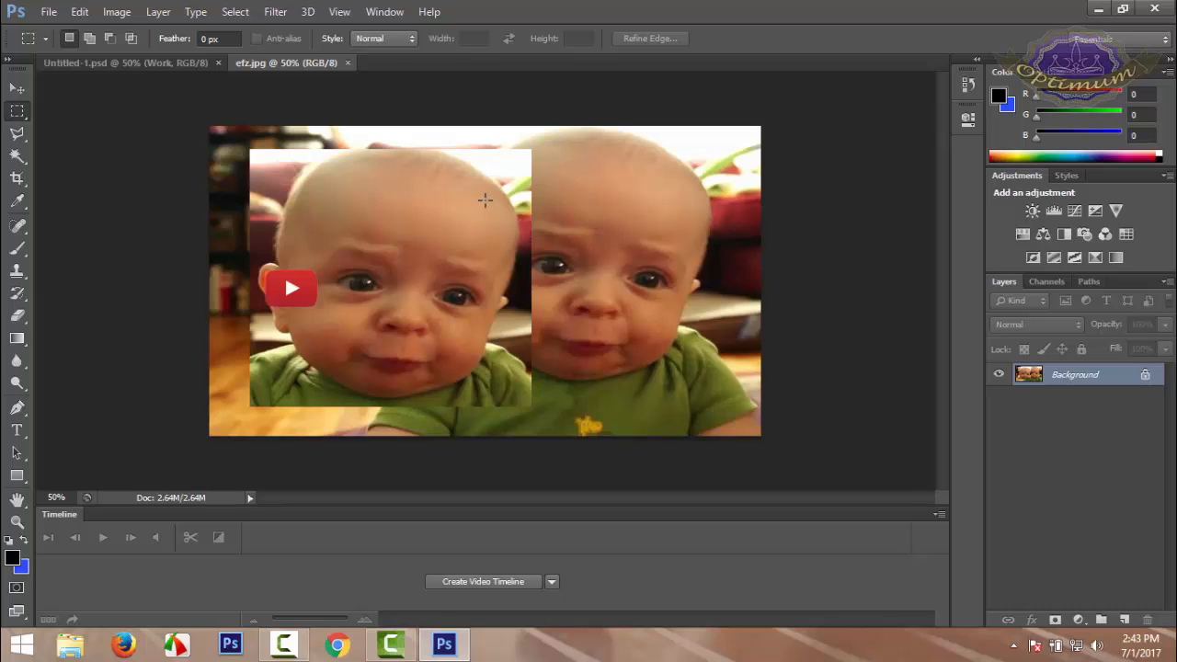
Draw rectangular marquee selections over the right-hand baby's face, the left-hand face, and the right-hand face again
right_click(17, 112)
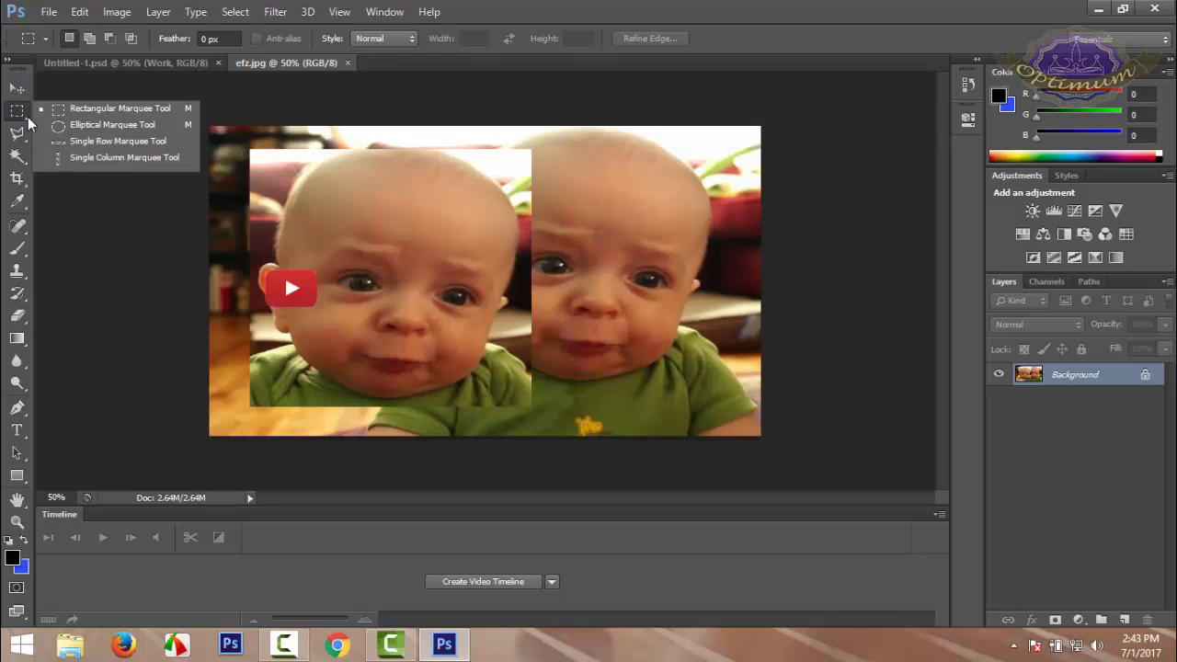
click(92, 111)
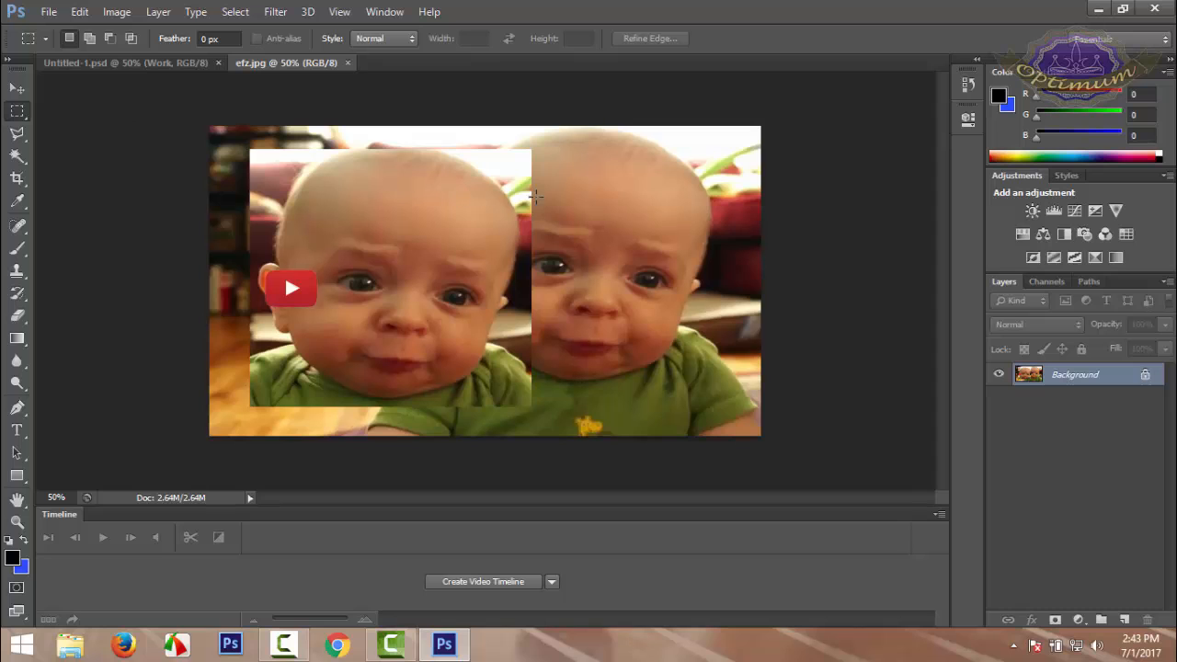
drag(463, 156, 725, 407)
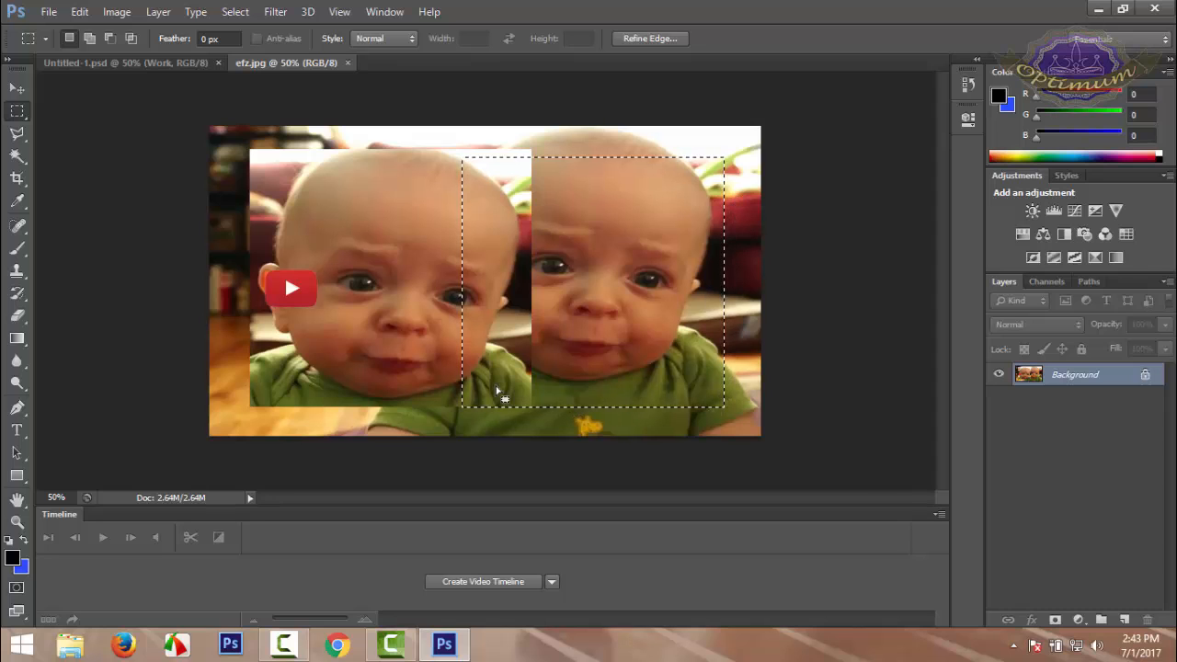
drag(267, 180, 458, 378)
drag(489, 215, 716, 397)
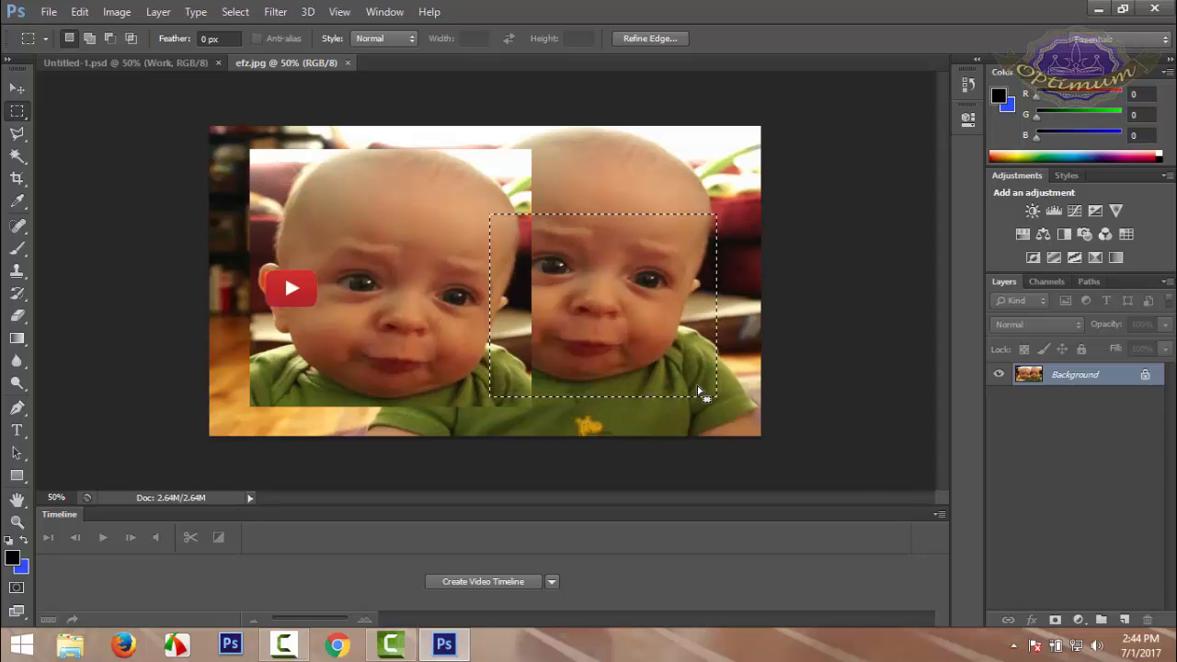
Enlarge the selected area of the right-hand face to 108.71% width and 103.76% height and apply the transformation
click(18, 92)
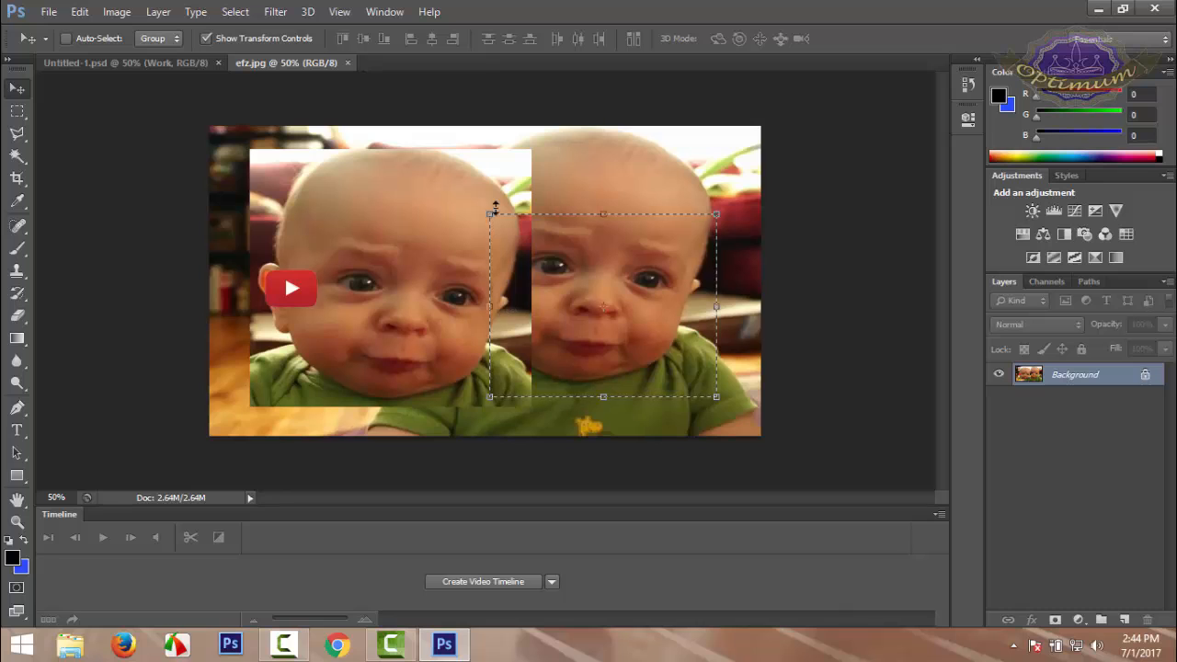
drag(481, 215, 464, 208)
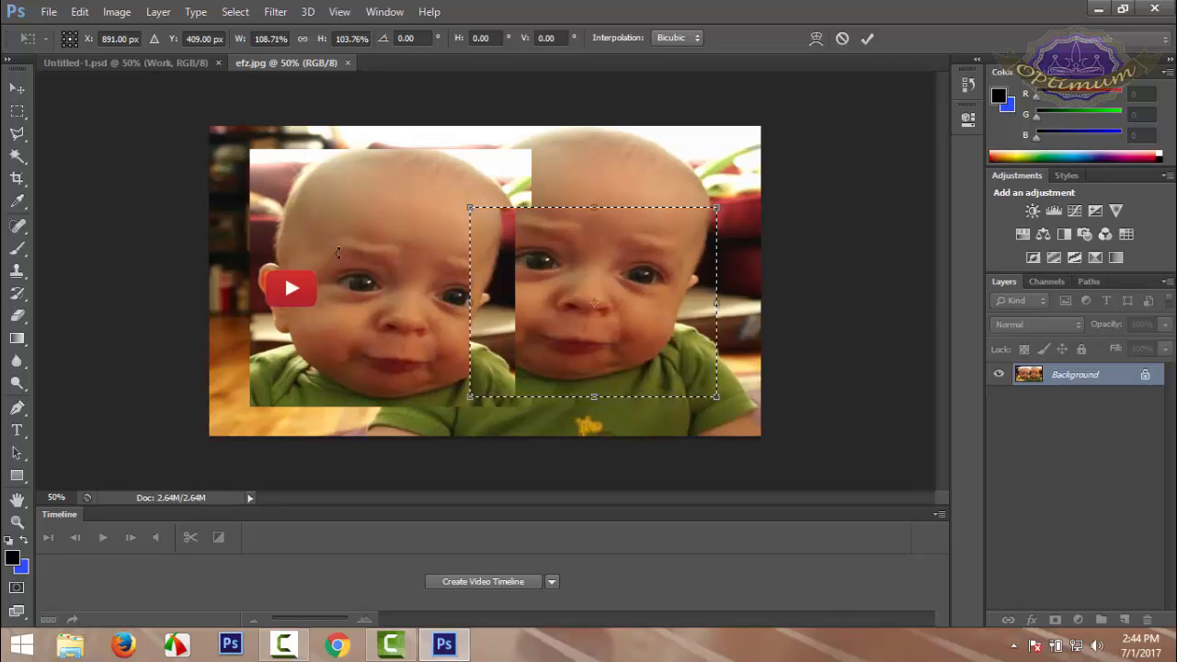
click(16, 111)
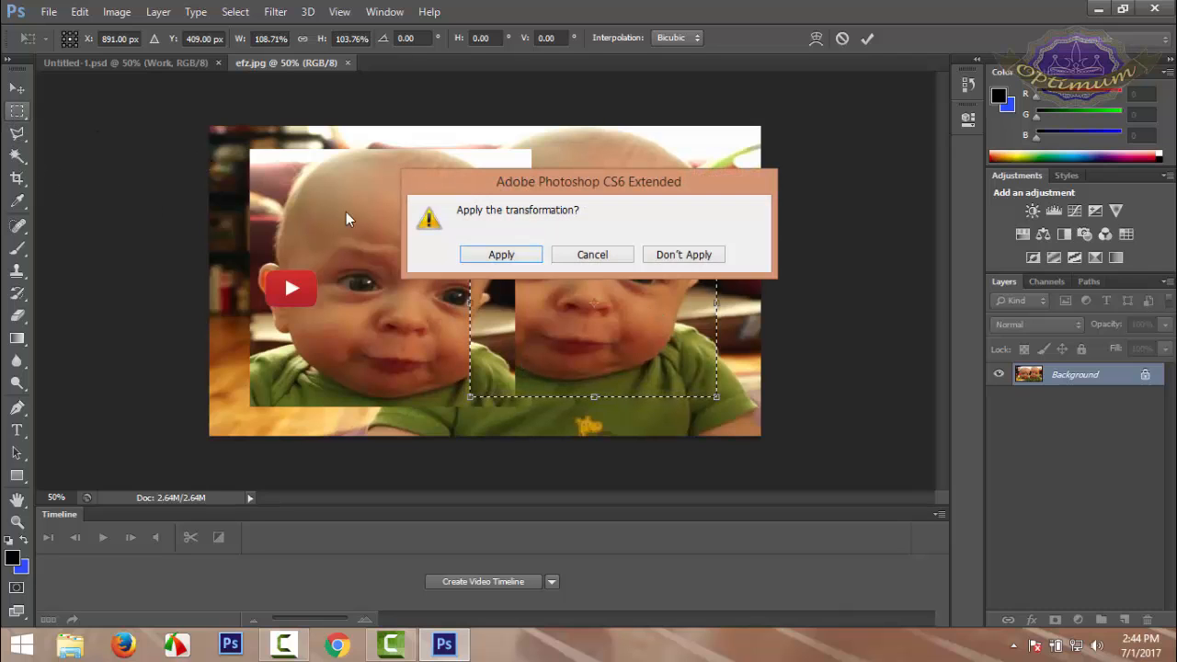
click(568, 253)
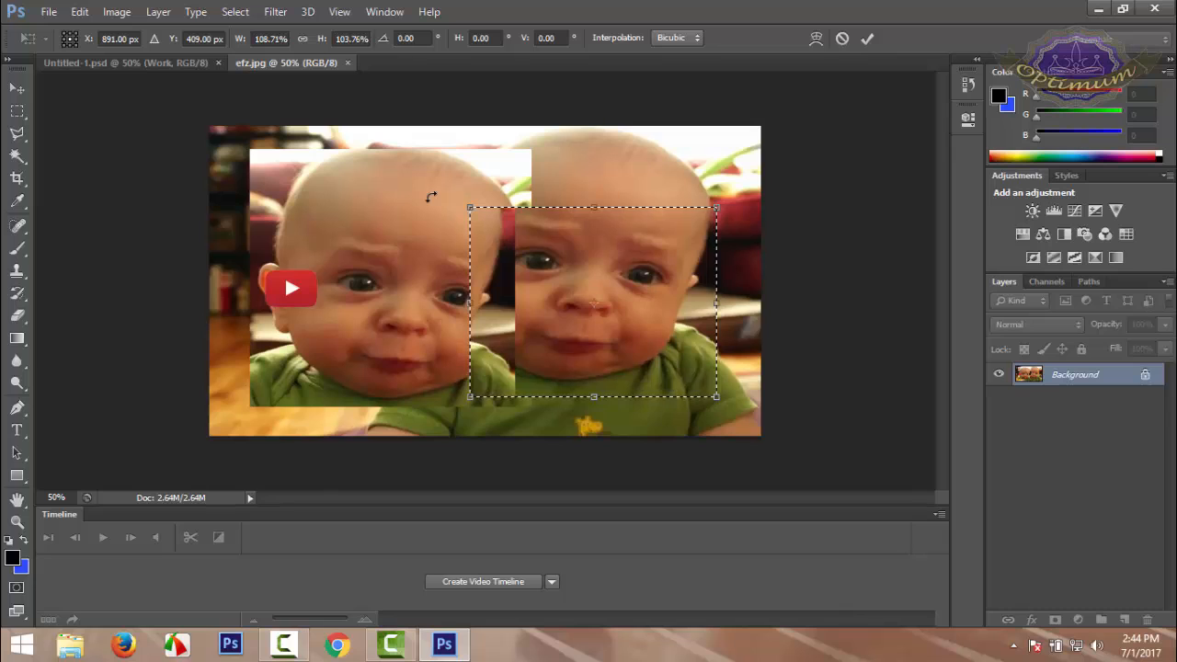
key(Return)
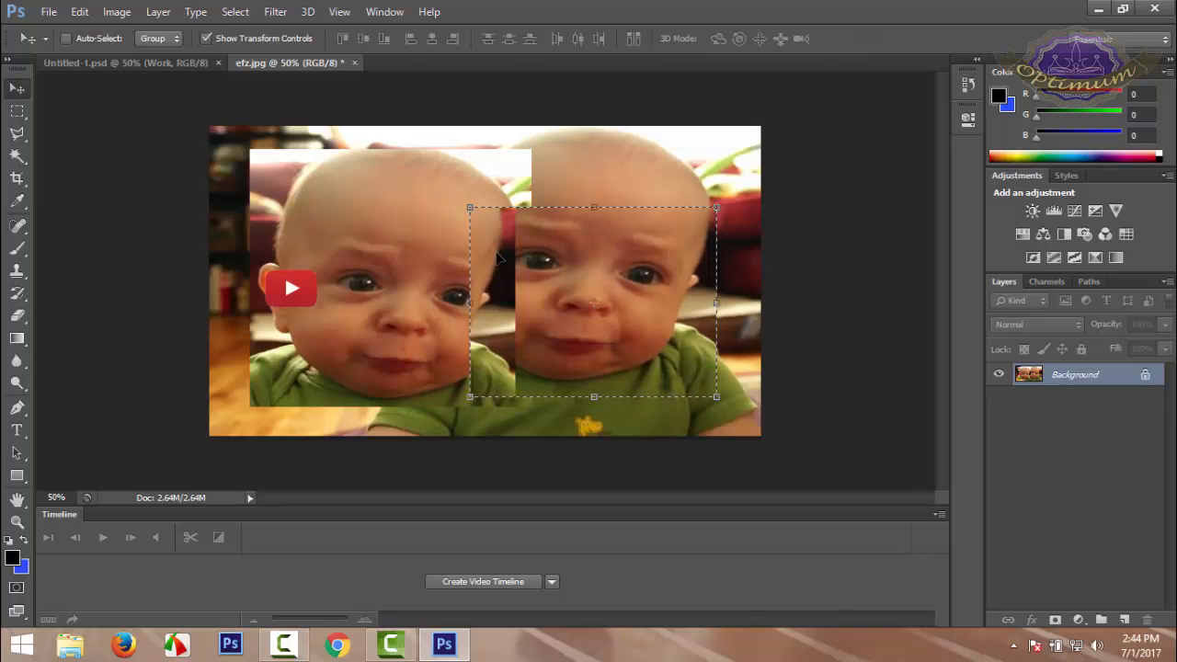
key(ctrl+d)
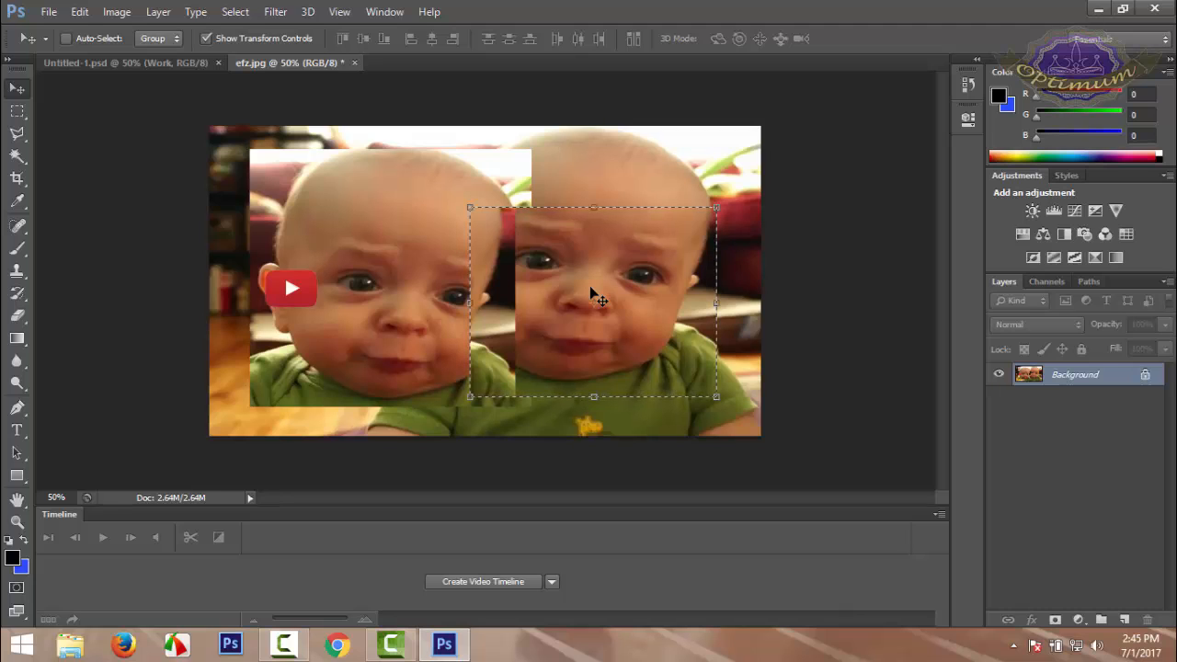
key(ctrl+t)
key(Return)
Undo the transformation and the last two marquee selections, back to the first selection over the right-hand face
key(ctrl+alt+z)
key(ctrl+alt+z)
key(ctrl+alt+z)
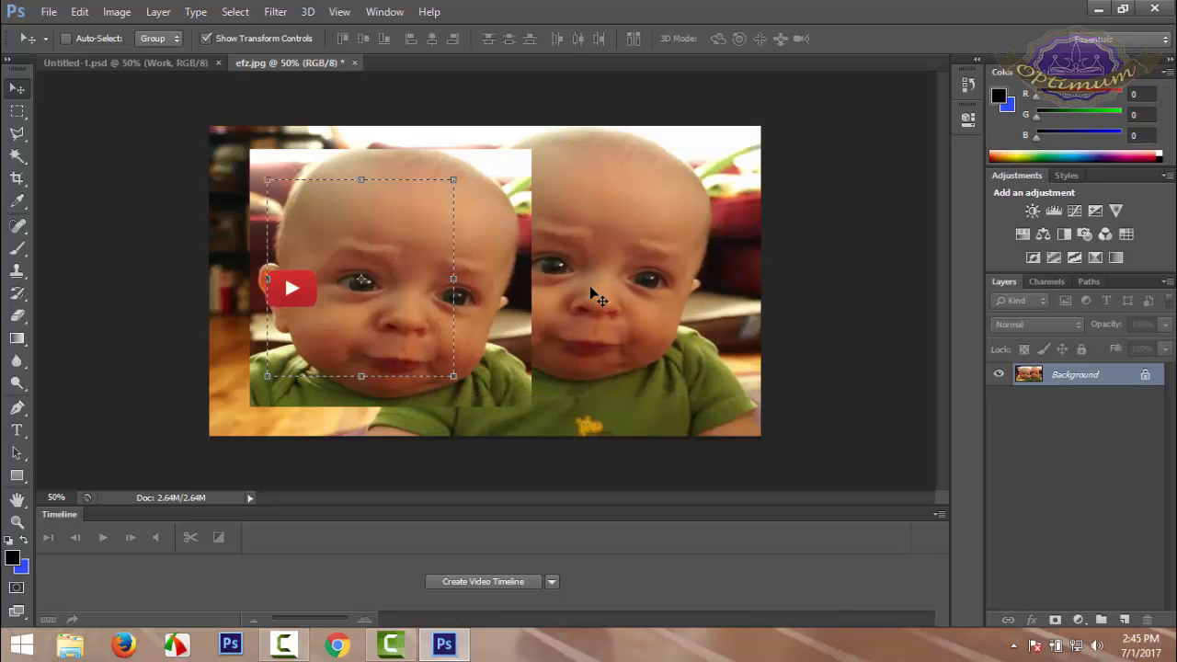
key(ctrl+shift+z)
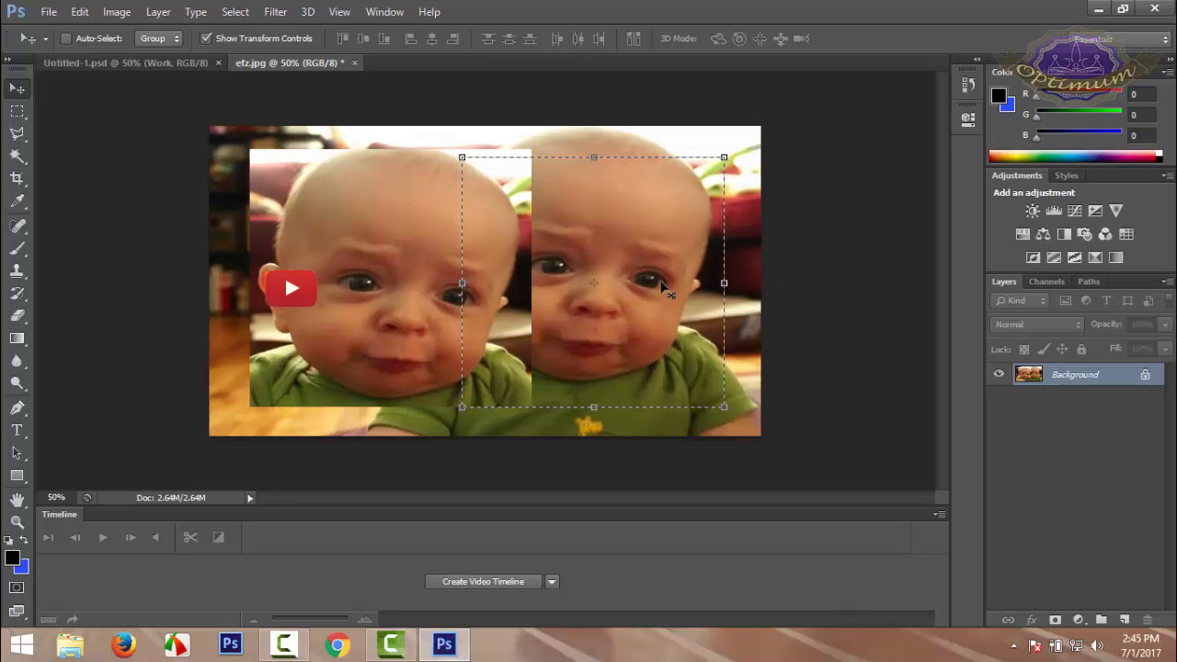
Open the image maxresdefault (8).jpg from the Optimum folder
click(52, 15)
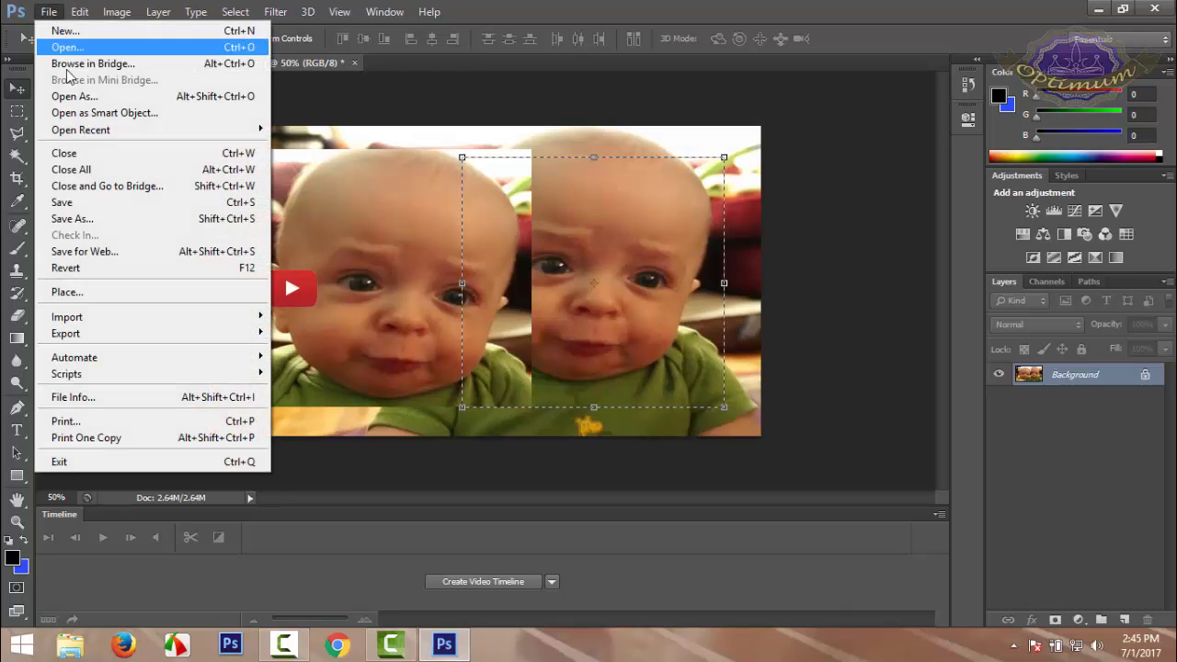
click(67, 47)
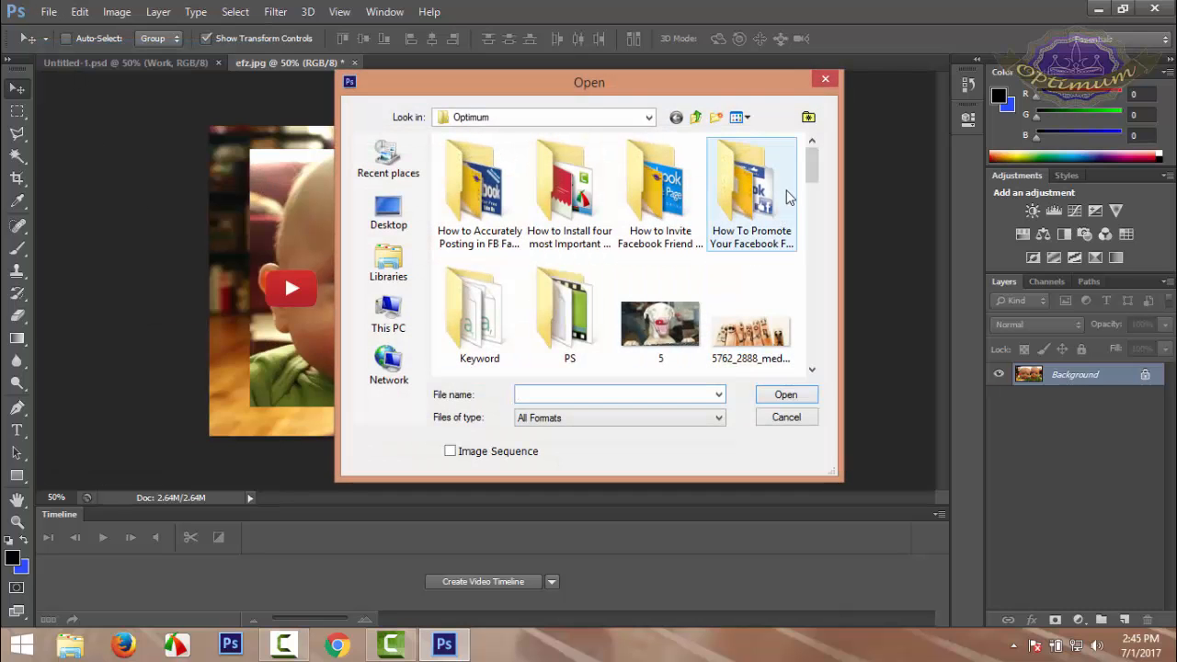
drag(808, 173, 834, 269)
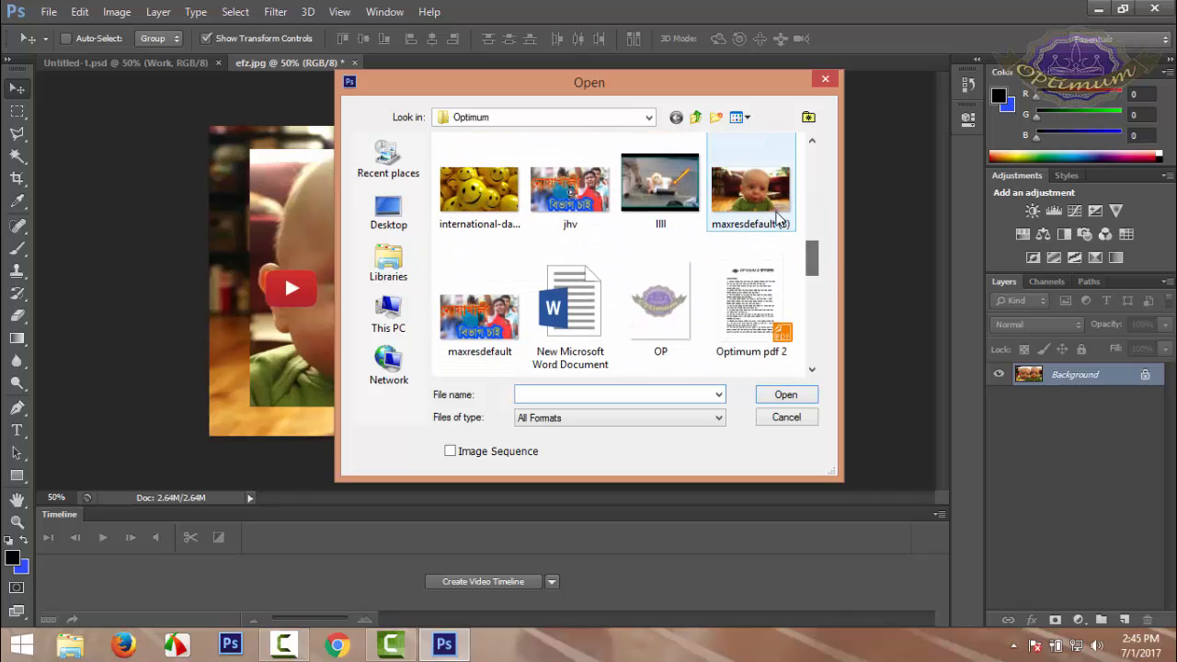
double_click(777, 218)
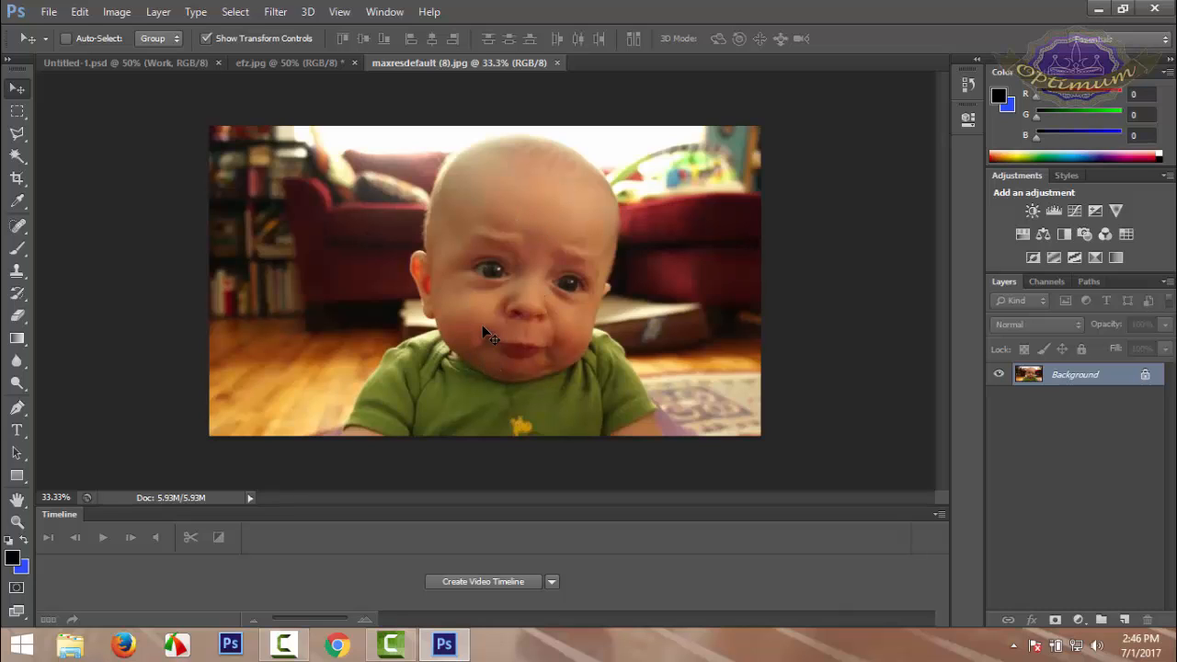
Draw a straight two-point path with the Pen Tool from outside the canvas onto the wooden floor beside the baby
click(21, 141)
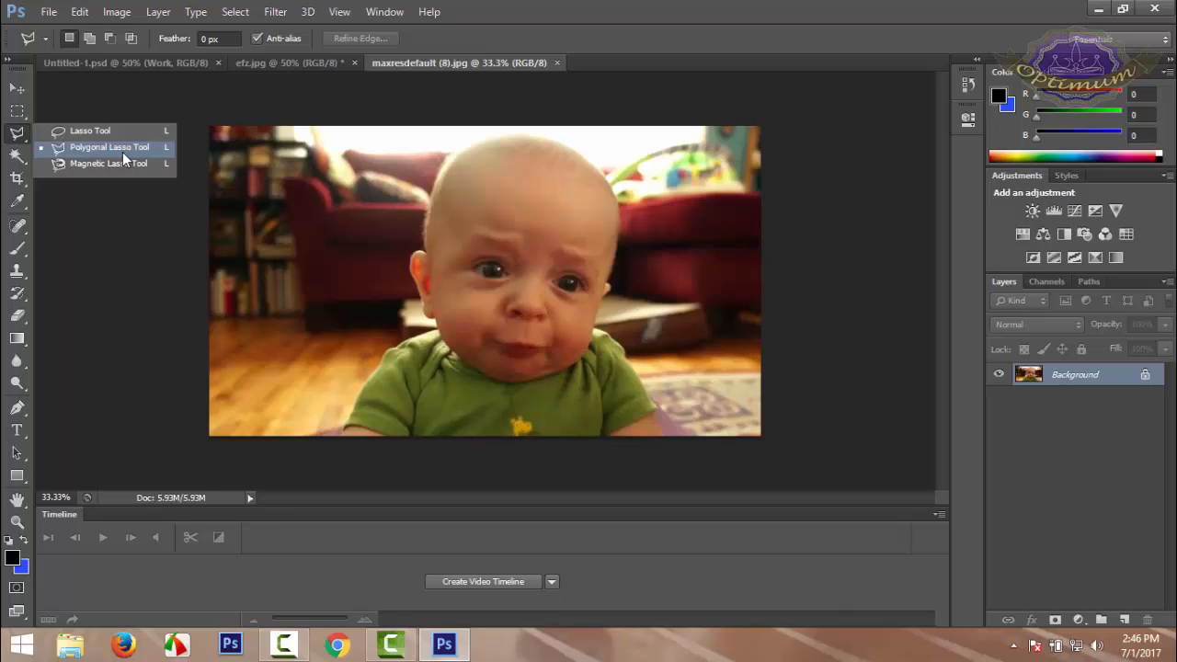
click(18, 408)
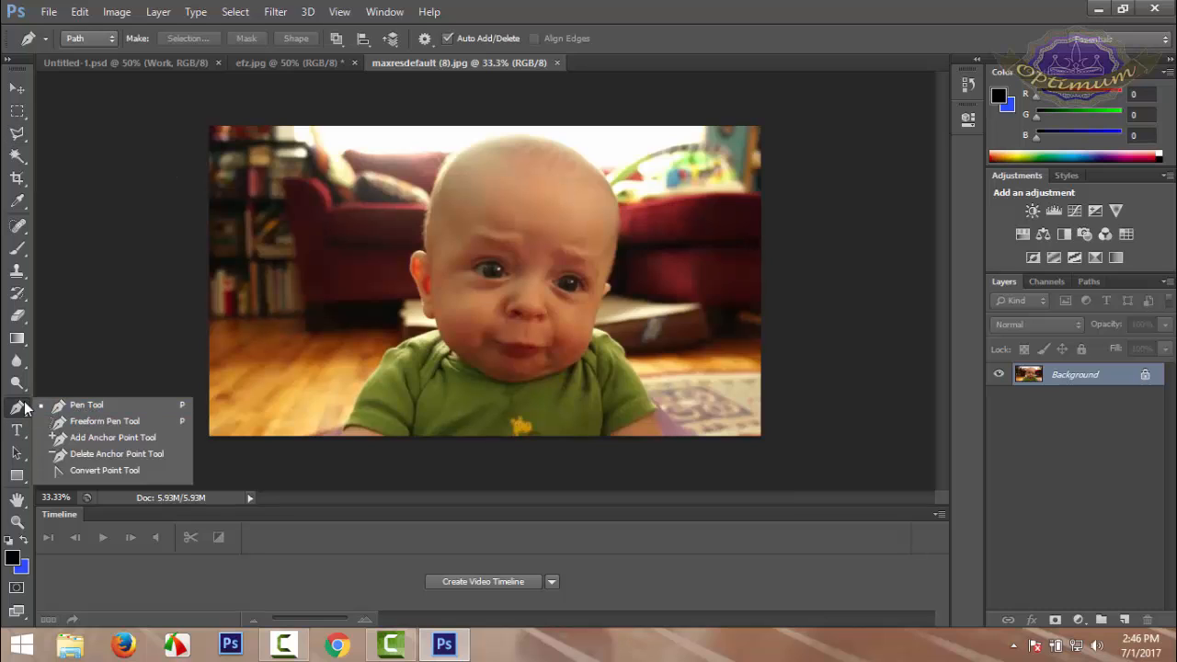
click(92, 330)
click(285, 340)
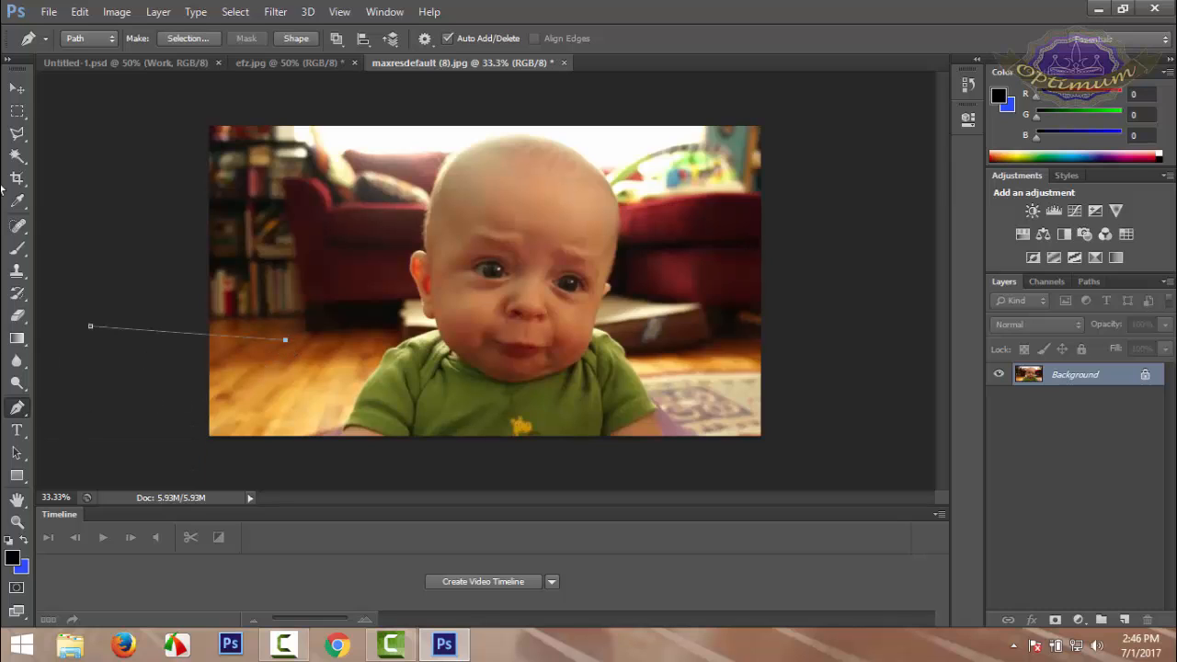
Delete the straight Pen Tool path beside the baby
click(17, 88)
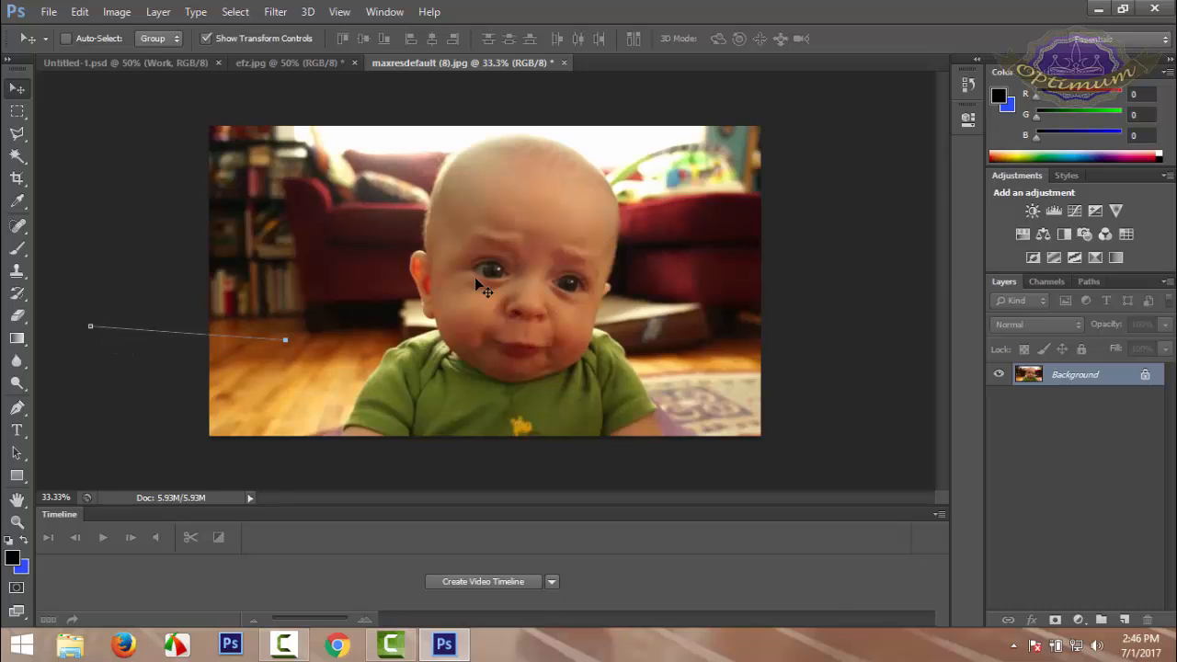
key(Delete)
Outline the baby's head, ear and shirt roughly with the Polygonal Lasso Tool and close the selection below the photo
click(27, 136)
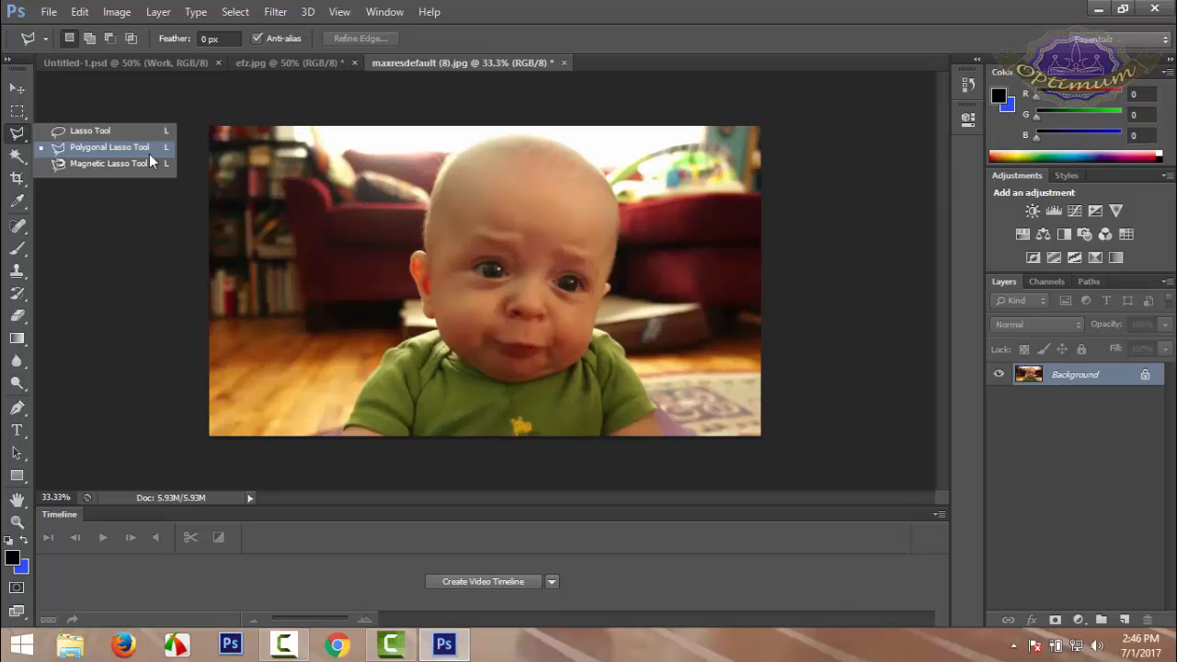
click(102, 147)
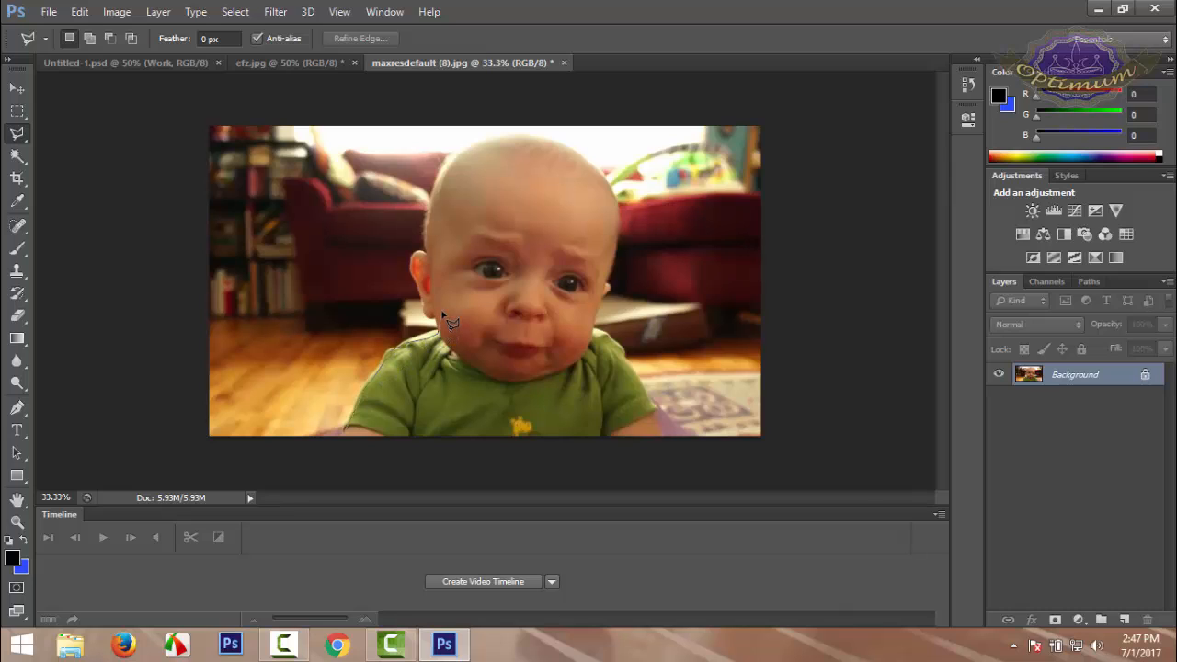
click(444, 170)
click(501, 157)
click(563, 164)
click(603, 203)
click(607, 227)
click(607, 274)
click(594, 331)
click(624, 369)
click(648, 413)
click(648, 439)
click(541, 454)
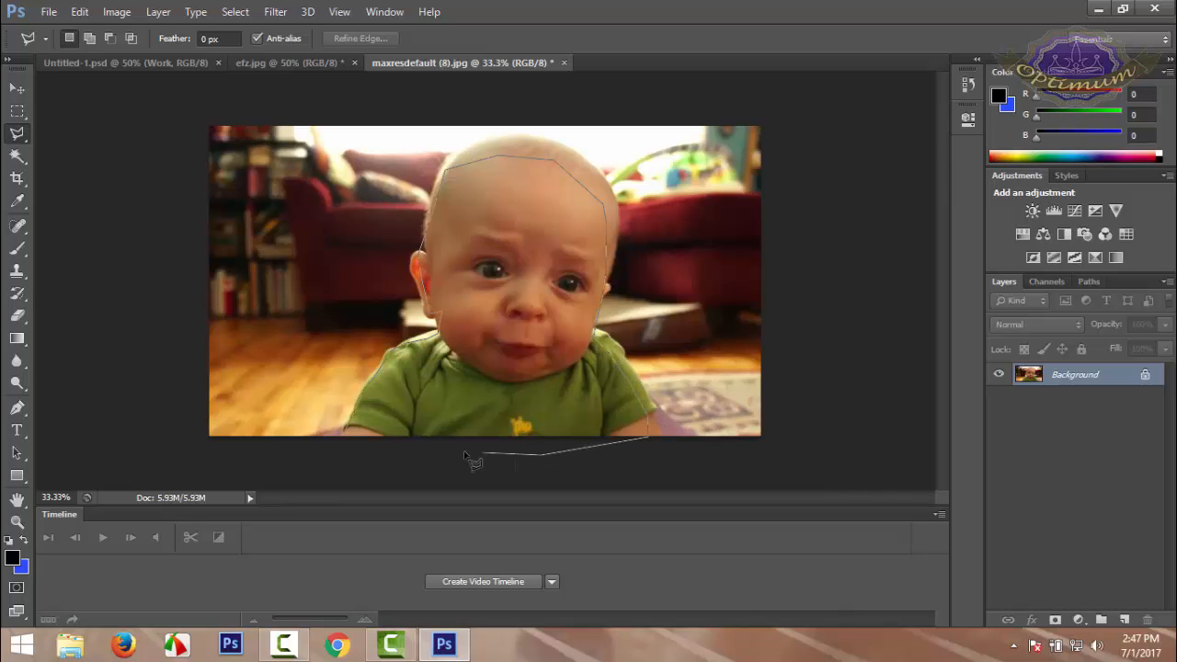
click(378, 438)
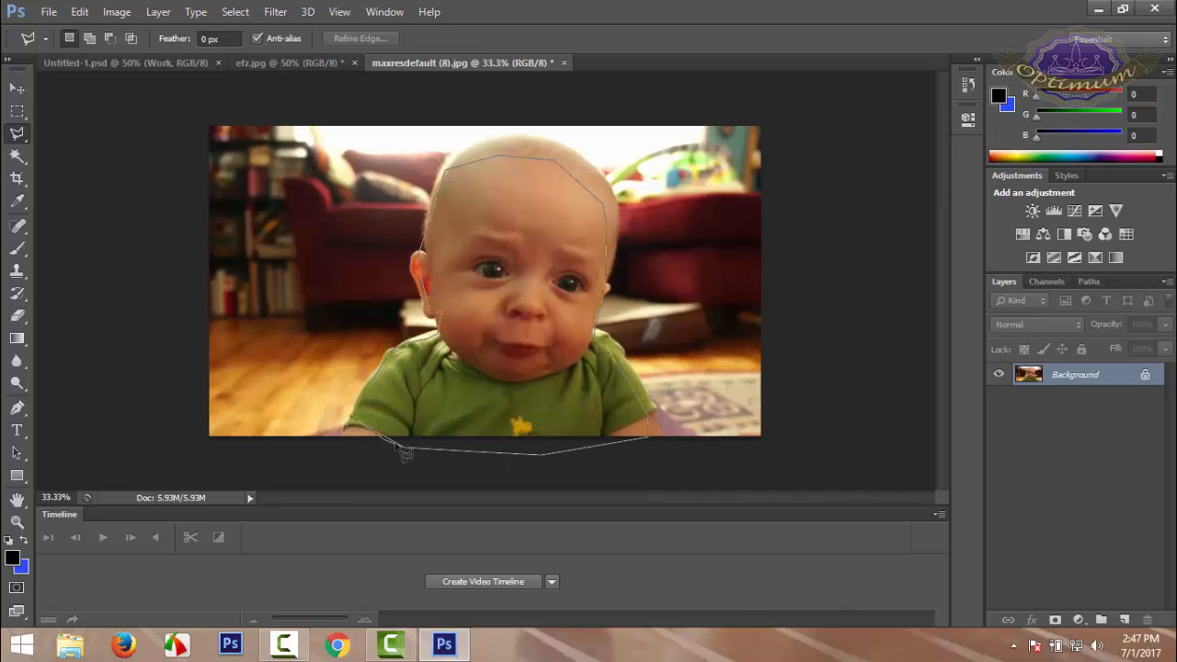
click(345, 430)
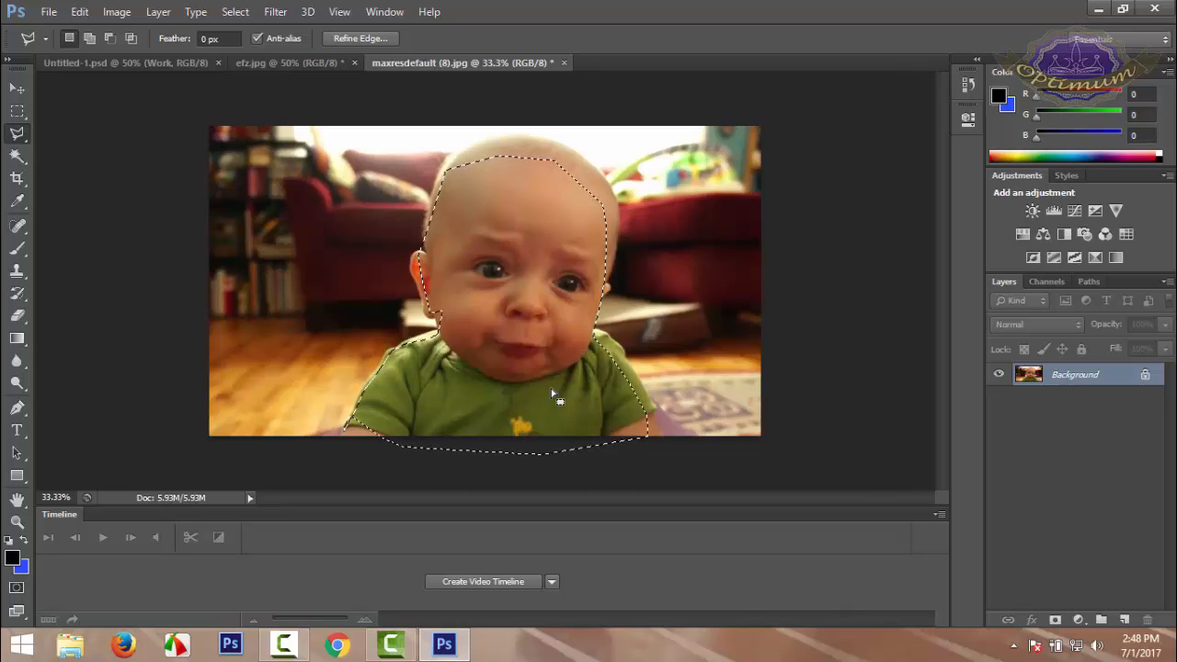
Examine the rough selection around the baby at several zoom levels
key(ctrl+plus)
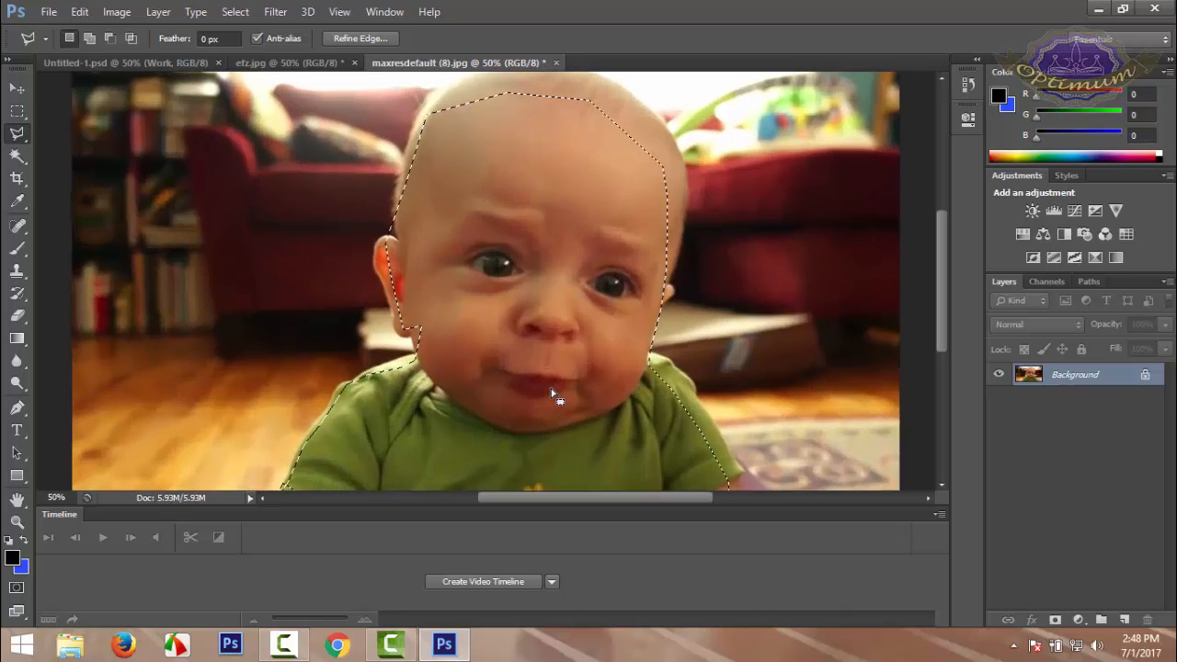
key(ctrl+minus)
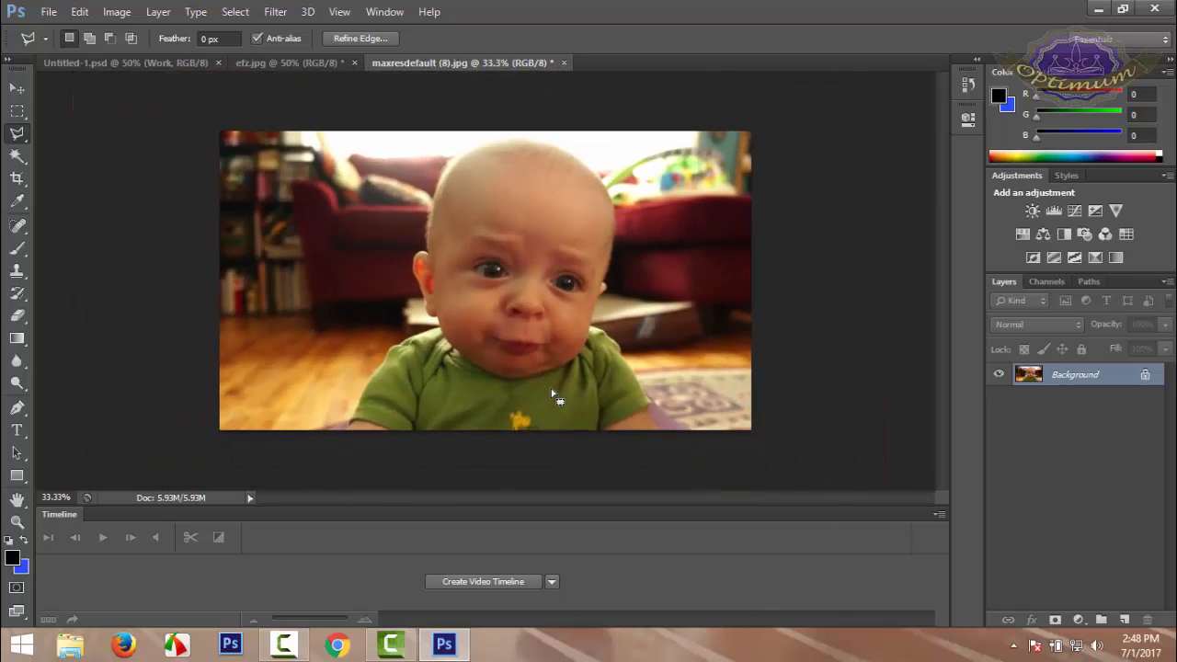
key(ctrl+minus)
key(ctrl+minus)
key(ctrl+minus)
key(ctrl+minus)
key(ctrl+minus)
key(ctrl+minus)
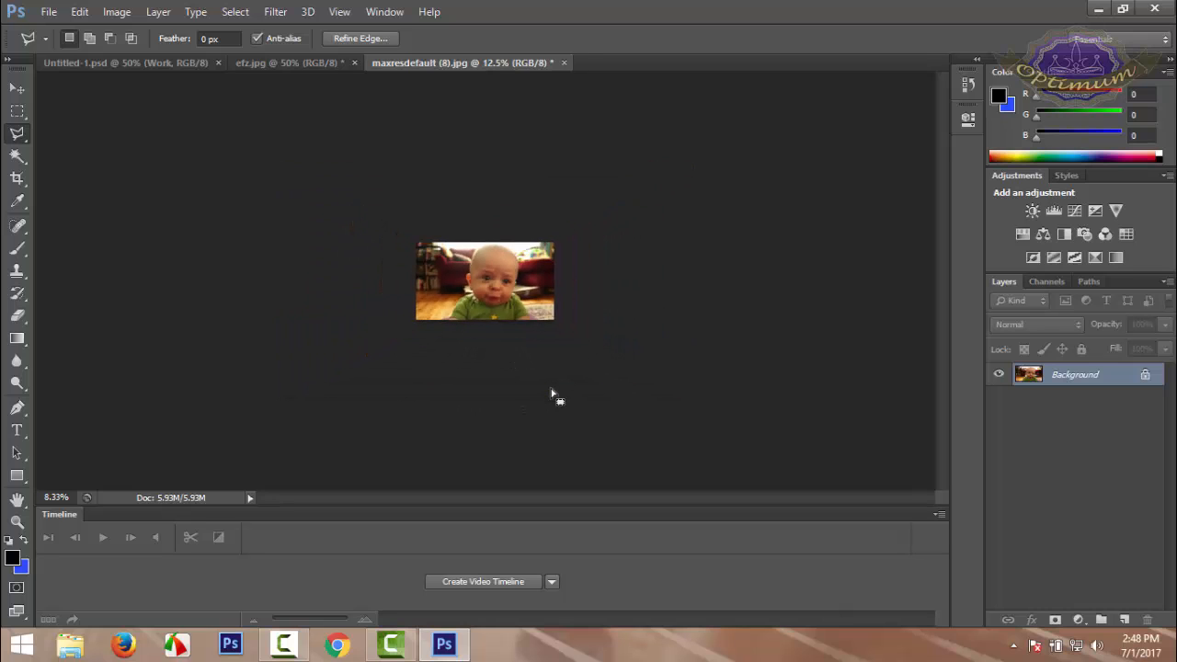
key(ctrl+plus)
key(ctrl+plus)
key(ctrl+plus)
key(ctrl+plus)
key(ctrl+plus)
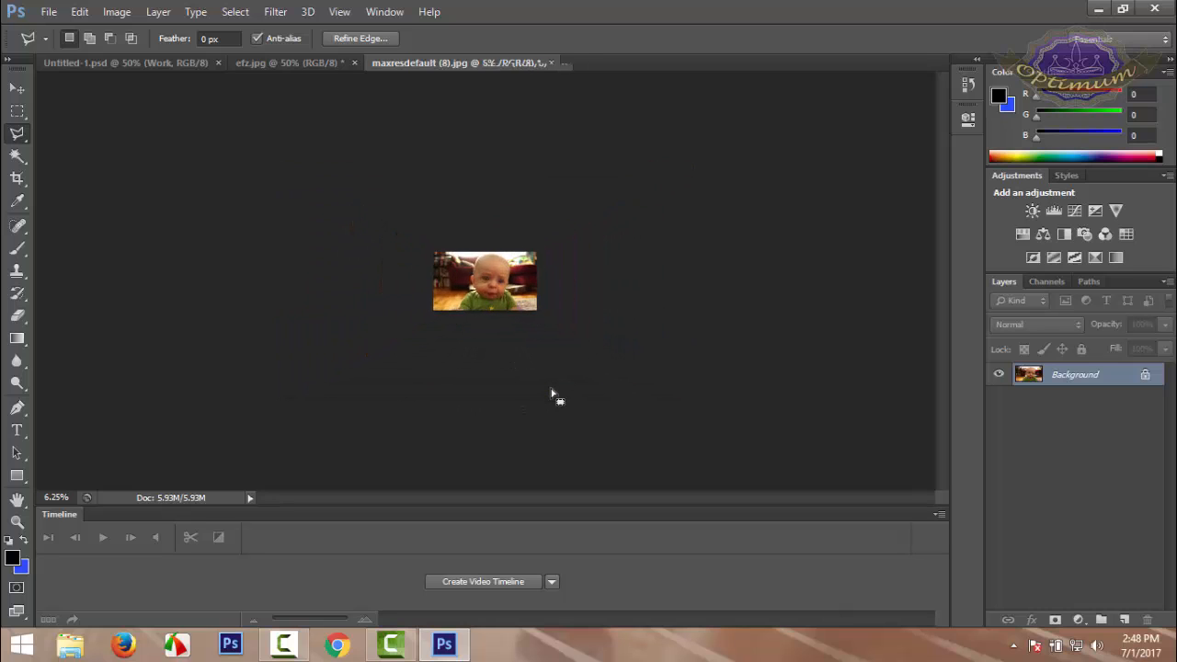
key(ctrl+plus)
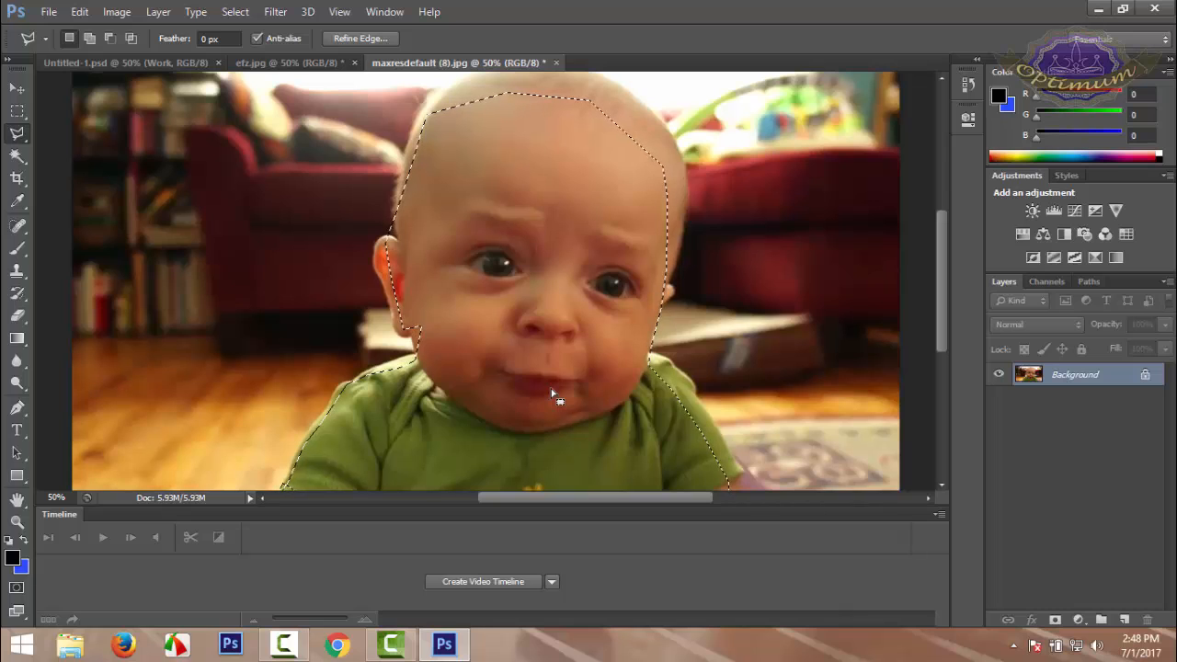
Clear the selection and trace a closer polygonal lasso outline from the baby's arm up over the head, removing the last misplaced points
key(ctrl+d)
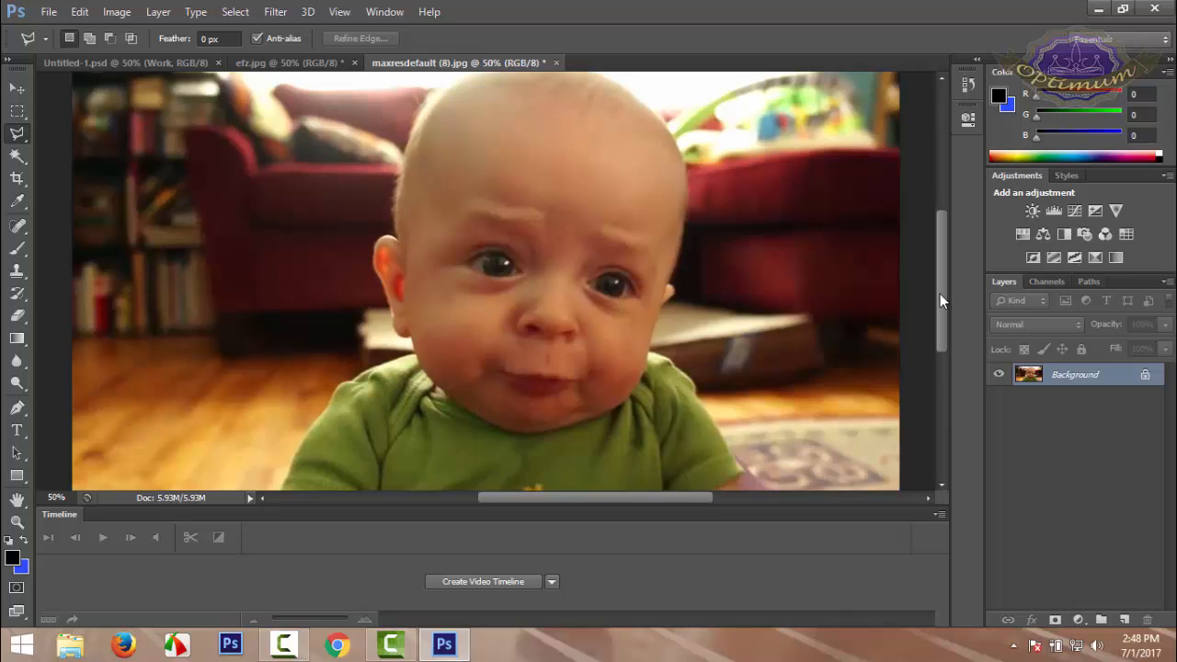
drag(940, 293, 941, 324)
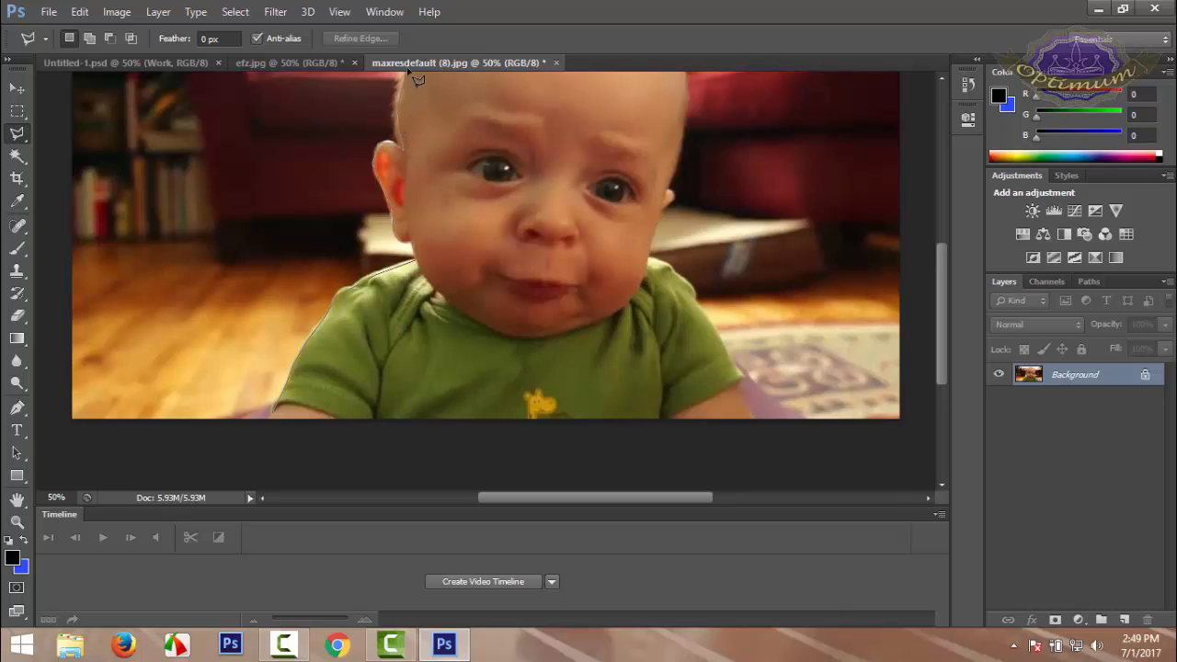
scroll(415, 79, up, 3)
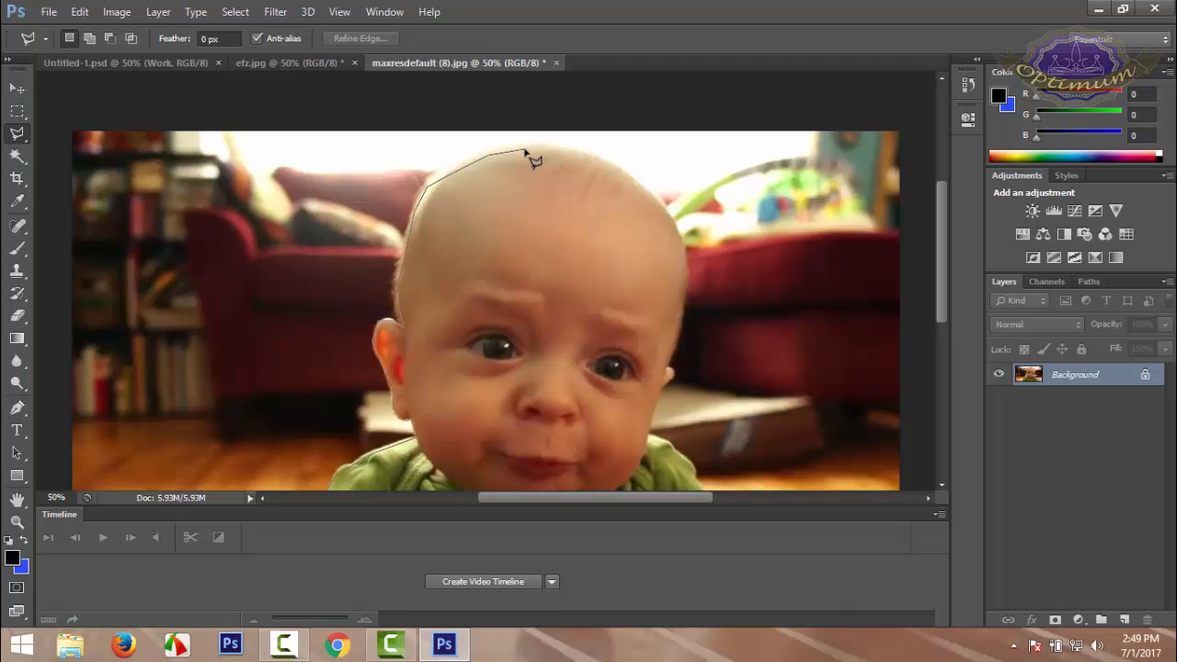
key(BackSpace)
key(BackSpace)
key(BackSpace)
key(BackSpace)
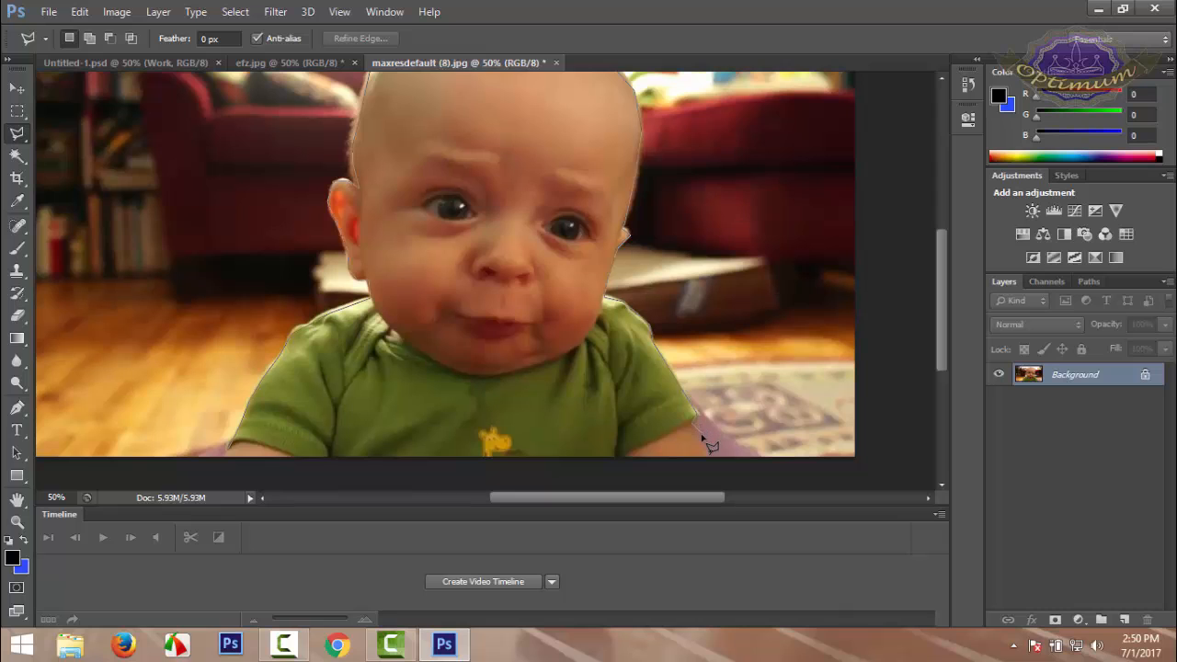
Continue the lasso outline below the photo's lower edge and close it at the sleeve where it began, selecting the whole baby
click(711, 467)
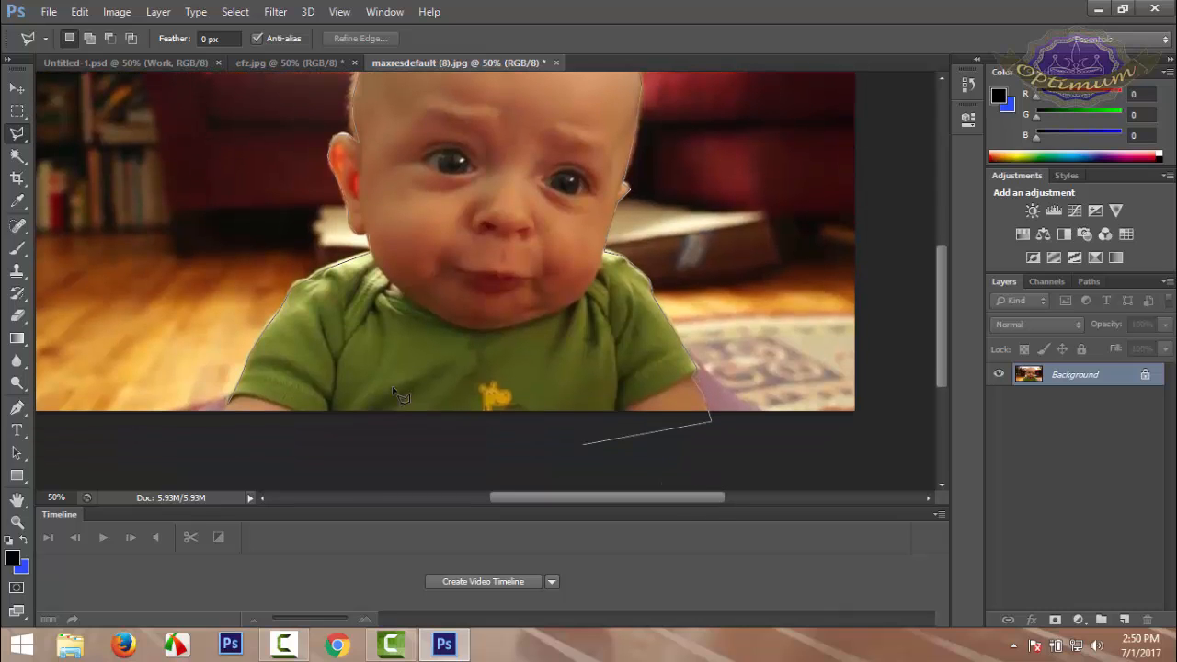
click(229, 411)
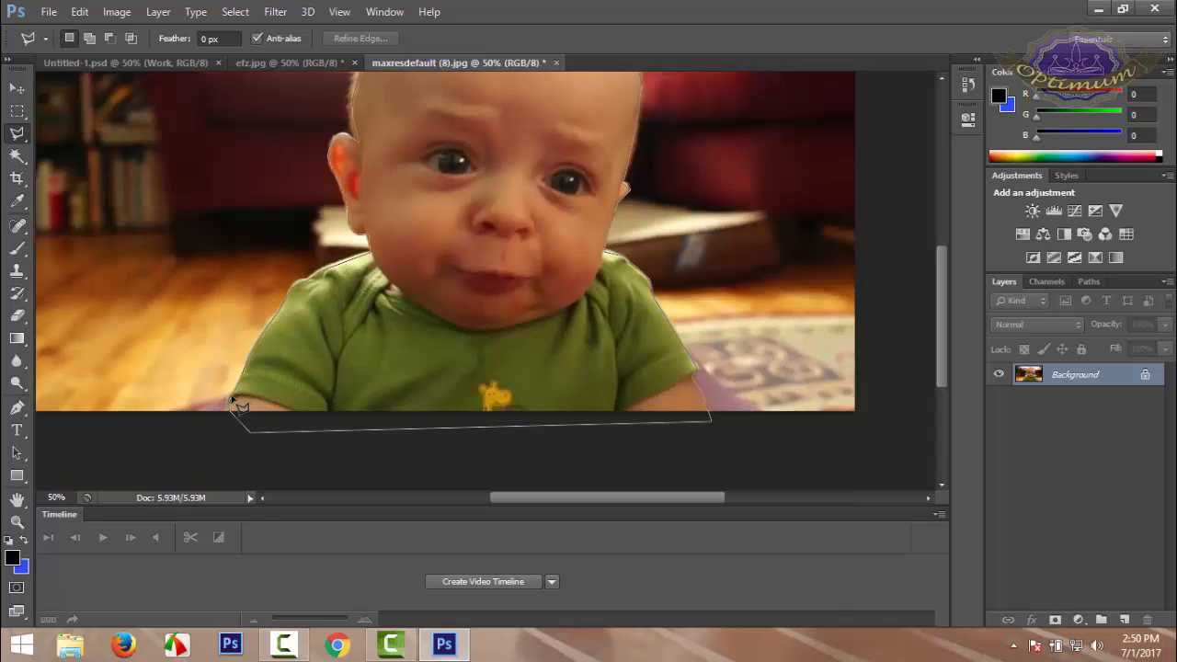
click(232, 397)
scroll(250, 402, up, 4)
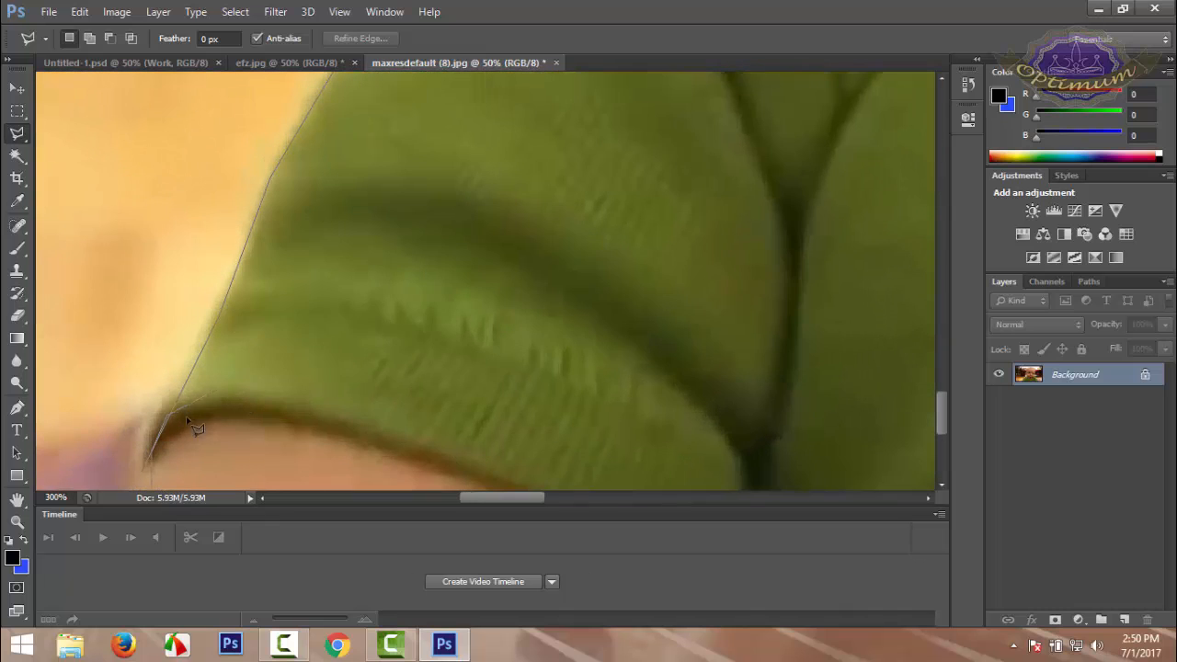
click(144, 466)
scroll(148, 455, down, 2)
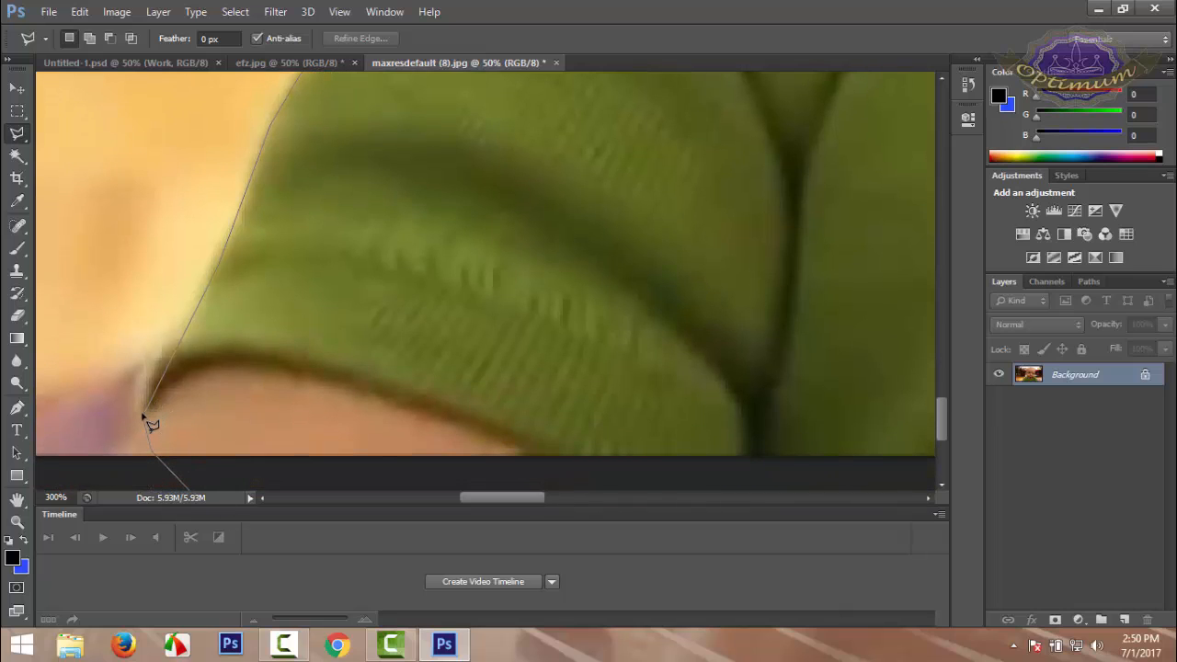
scroll(158, 425, down, 1)
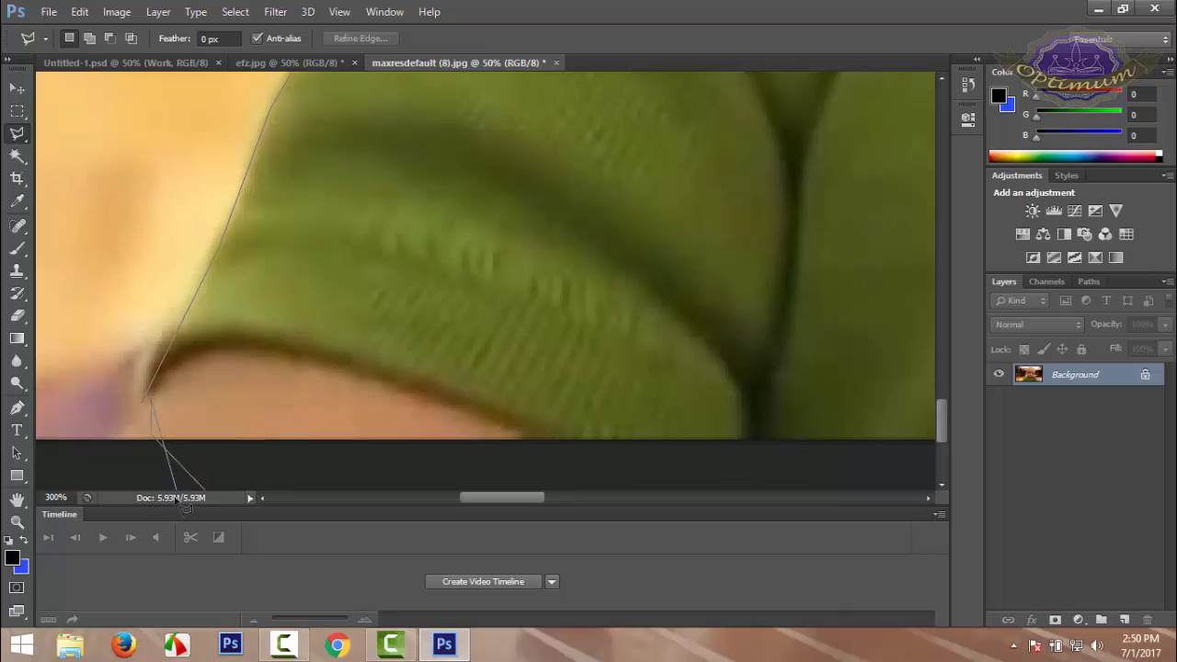
double_click(166, 375)
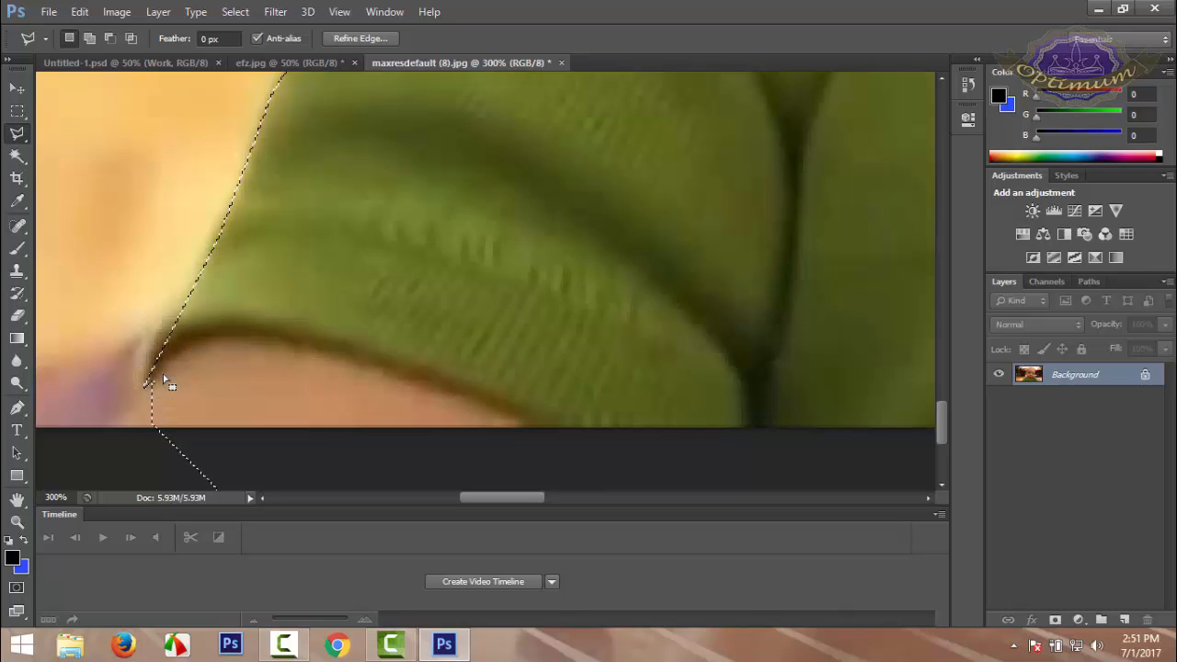
Clear the selection around the baby and restore it
key(ctrl+d)
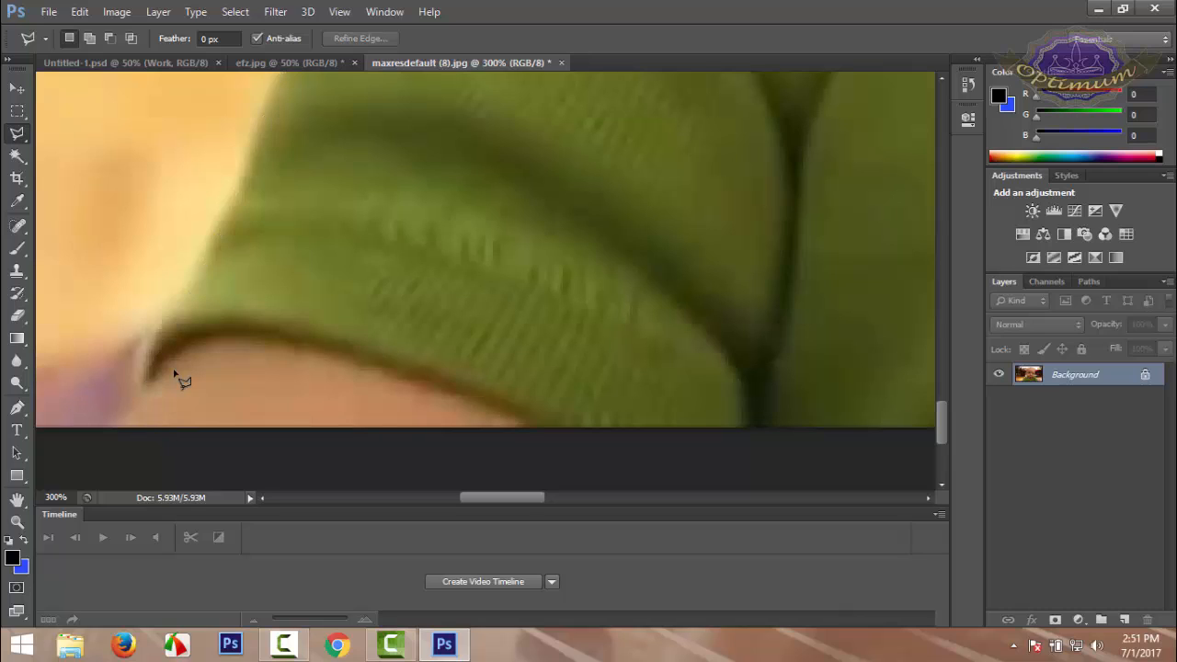
scroll(174, 204, up, 4)
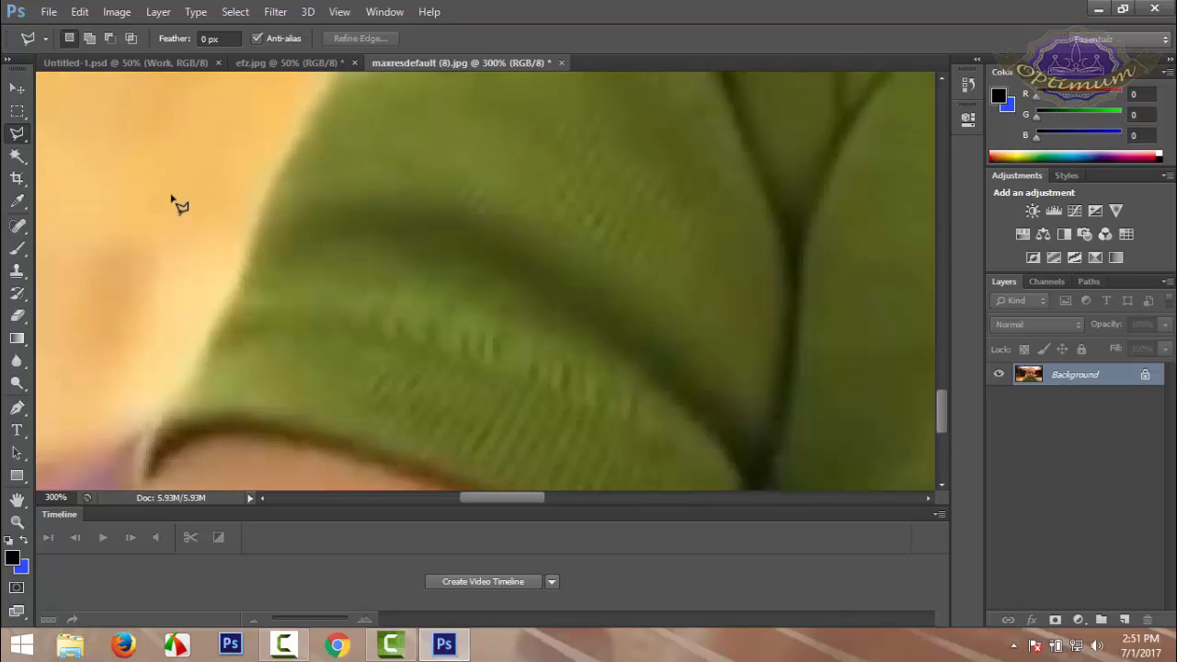
scroll(174, 204, down, 4)
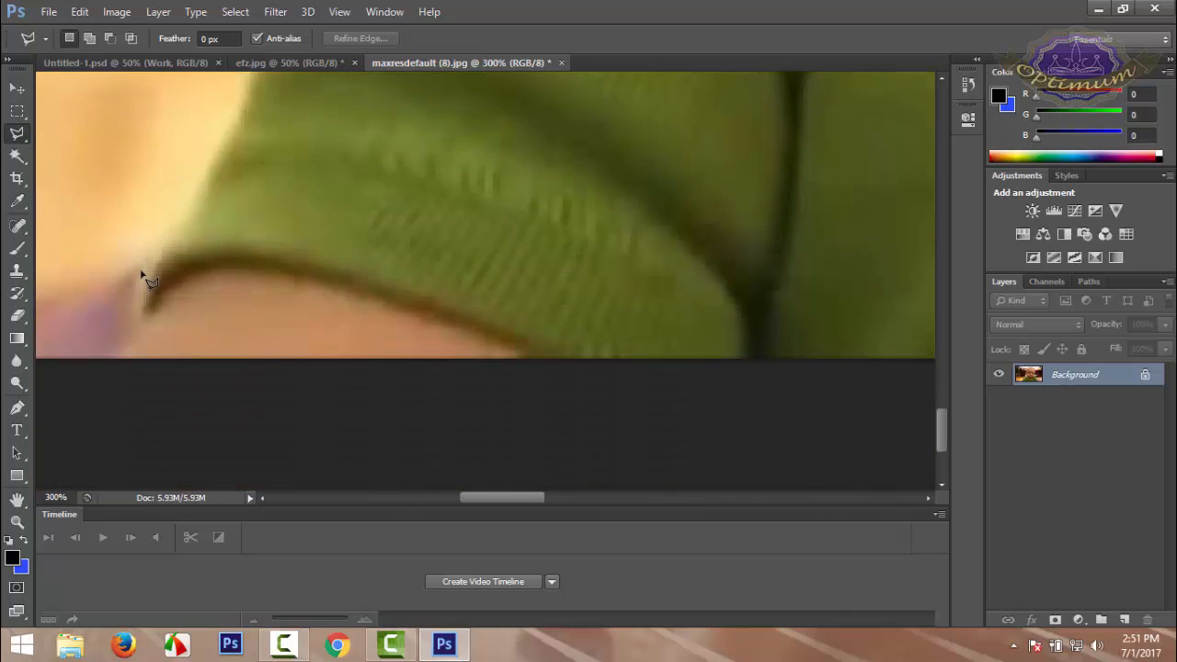
scroll(141, 272, down, 5)
scroll(144, 272, up, 4)
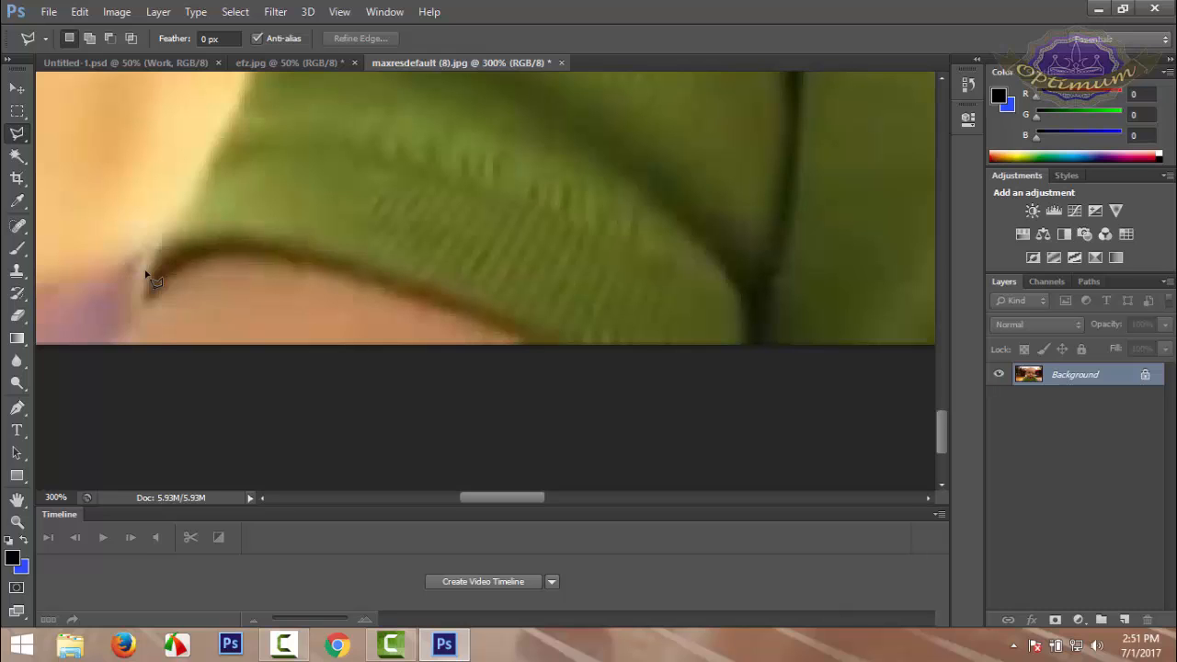
click(145, 273)
Move the selected baby with the Move Tool to the left edge of the photo
scroll(175, 303, up, 4)
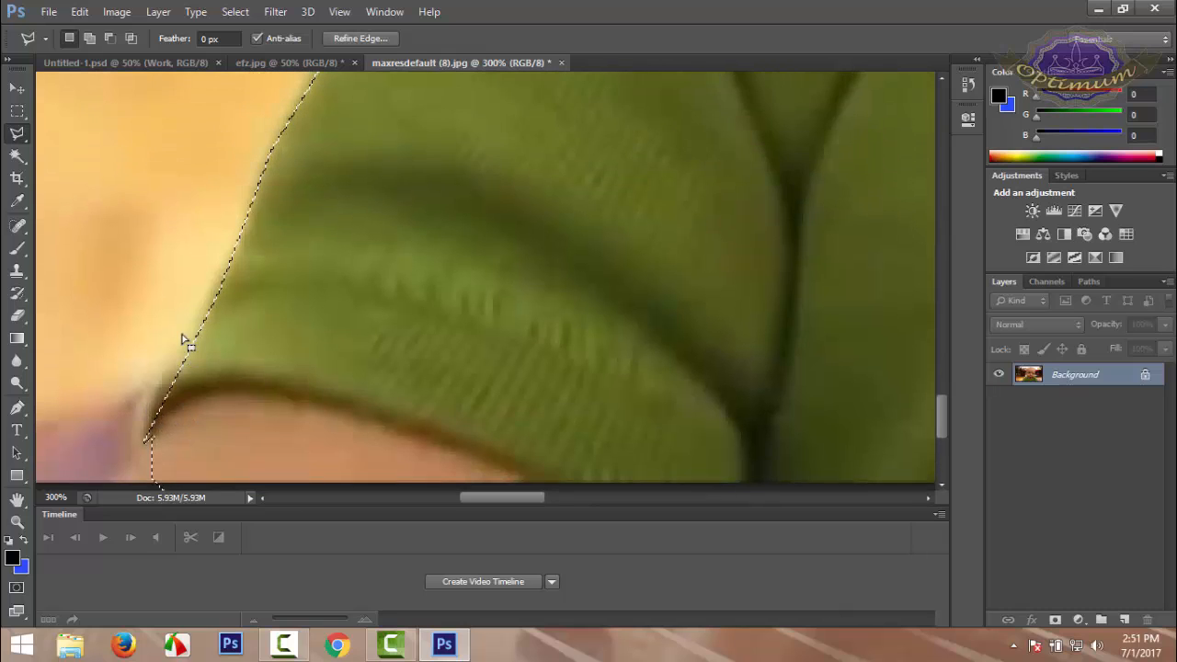
scroll(188, 342, up, 5)
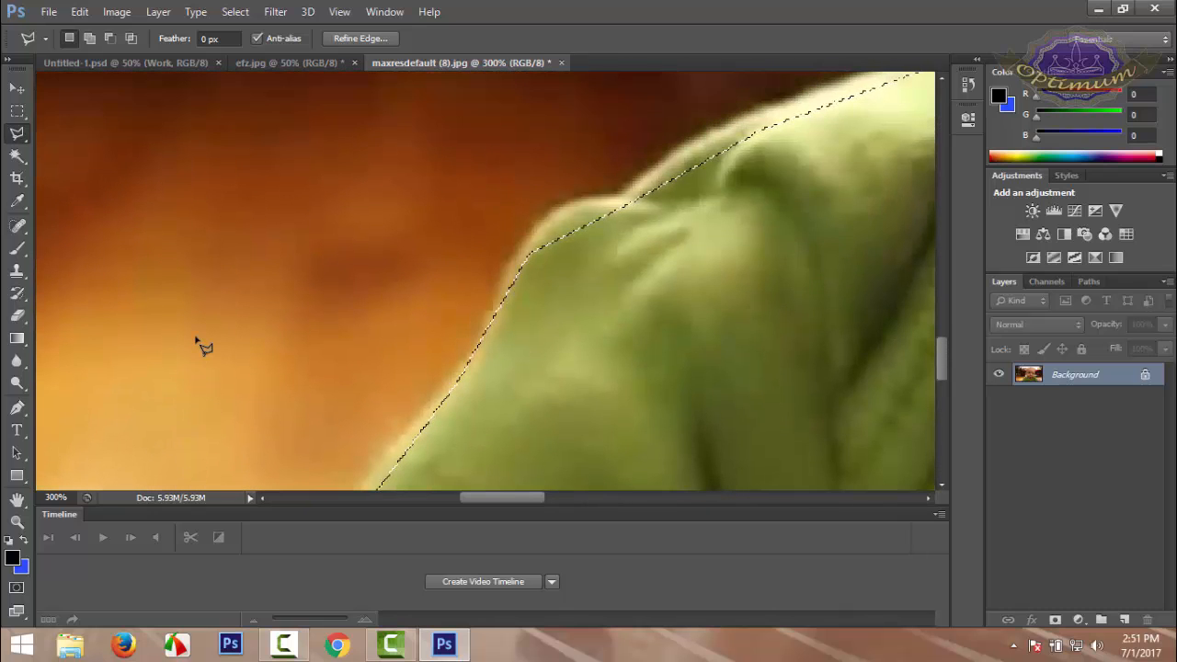
key(ctrl+minus)
key(ctrl+minus)
key(ctrl+minus)
key(ctrl+minus)
key(ctrl+minus)
key(ctrl+minus)
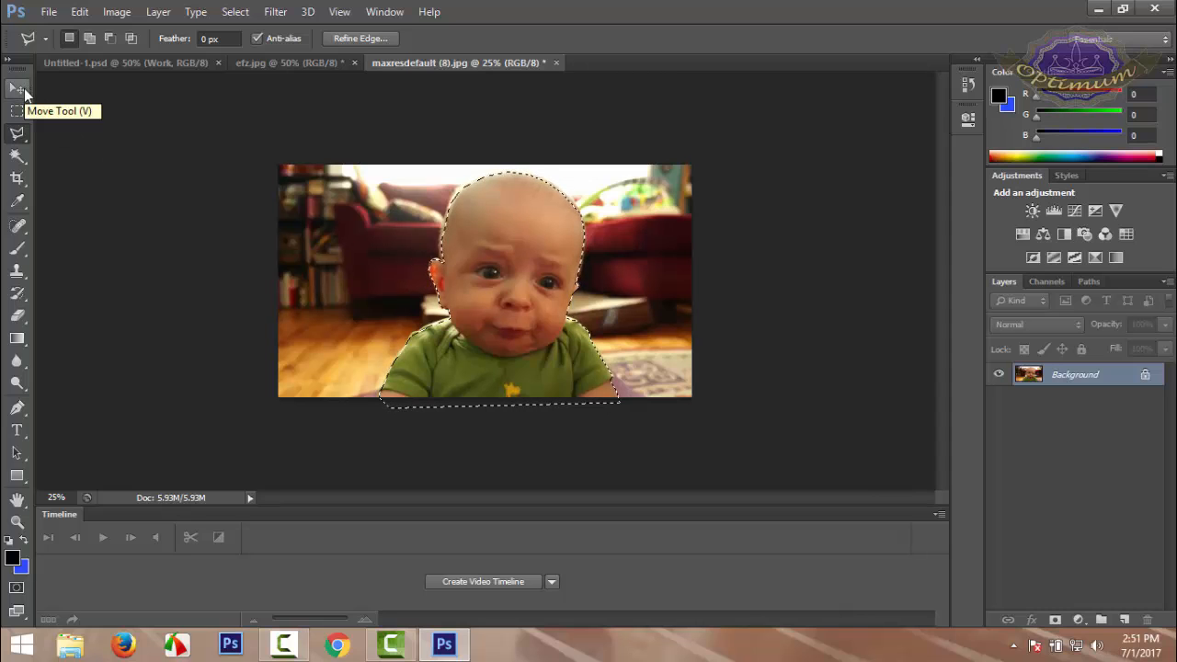
click(18, 89)
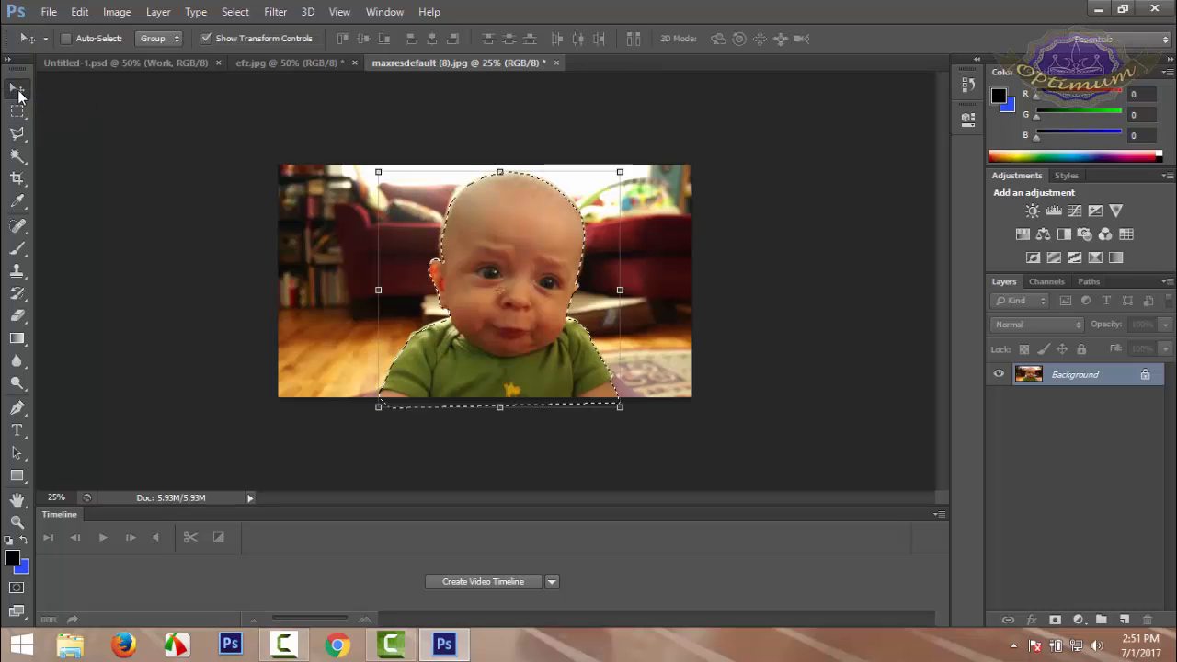
drag(531, 249, 428, 262)
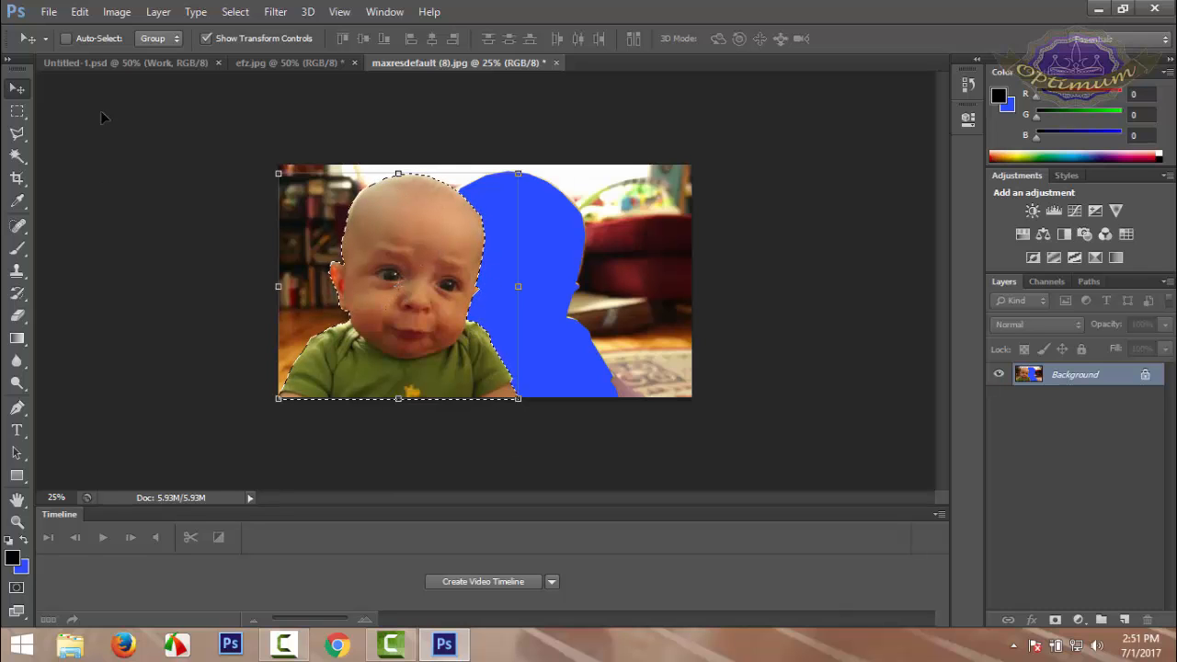
Copy the selected baby into the Untitled-1.psd document with the Move Tool and reposition it on the canvas
click(49, 12)
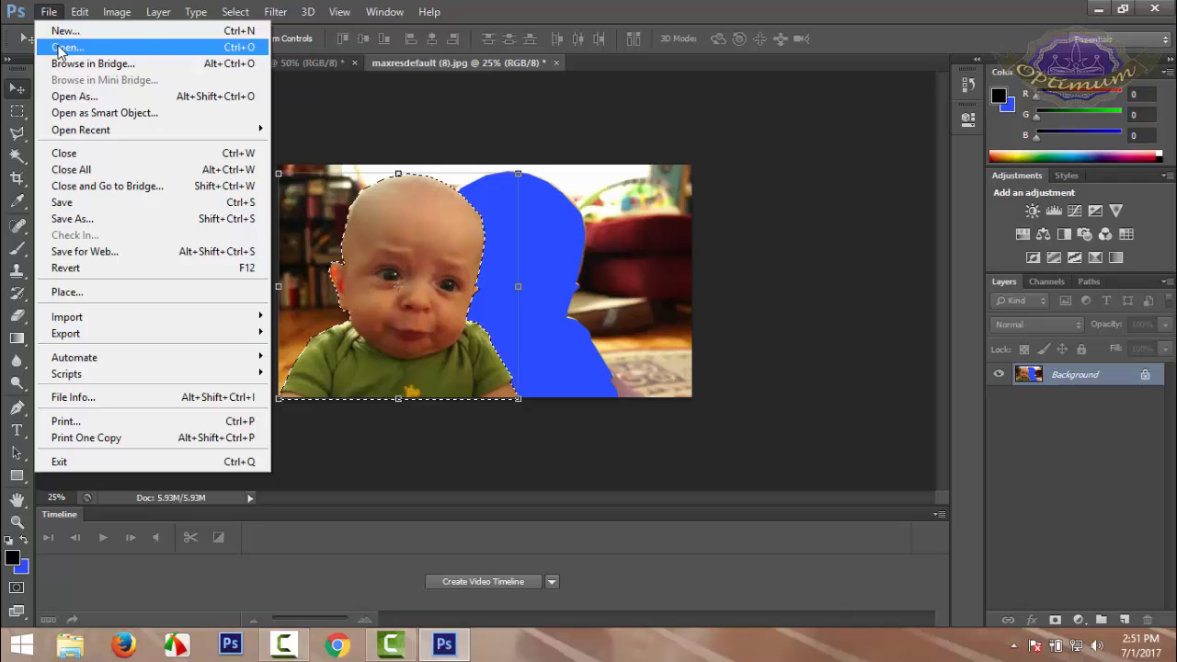
click(395, 108)
drag(408, 248, 602, 310)
drag(523, 273, 533, 204)
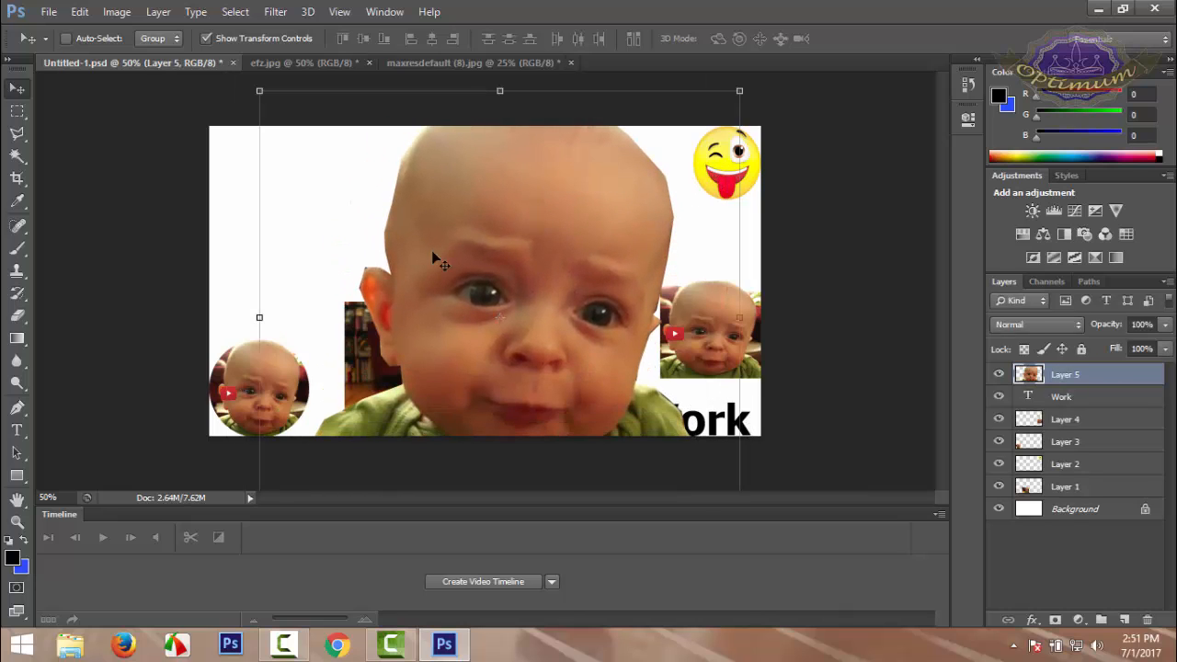
drag(390, 258, 472, 290)
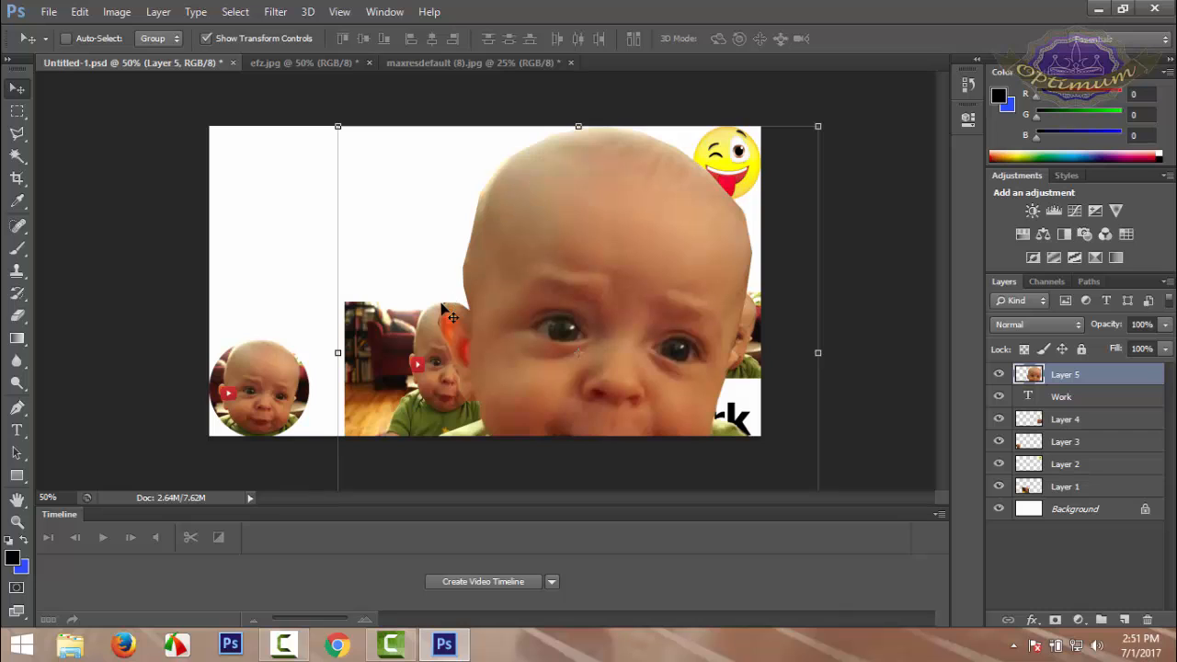
Scale the baby cutout to 25.25% width and 37.14% height, place it in the canvas's upper-left corner and apply the transformation
drag(337, 123, 599, 357)
drag(704, 386, 296, 163)
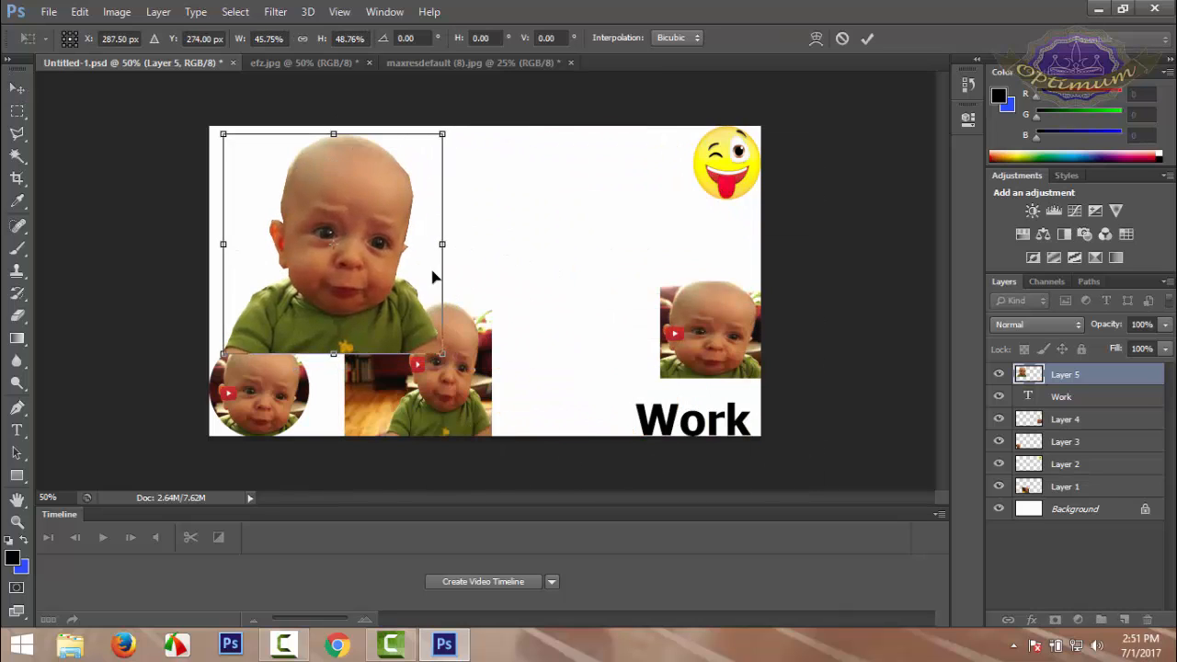
drag(441, 353, 337, 301)
drag(276, 280, 264, 273)
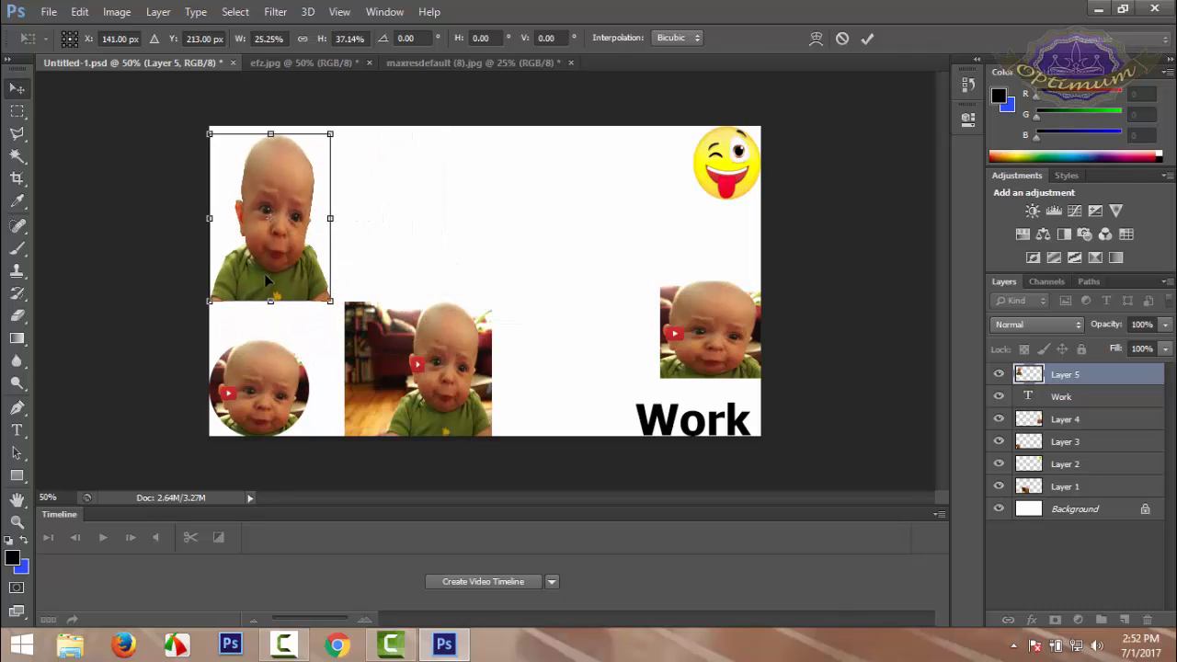
key(Return)
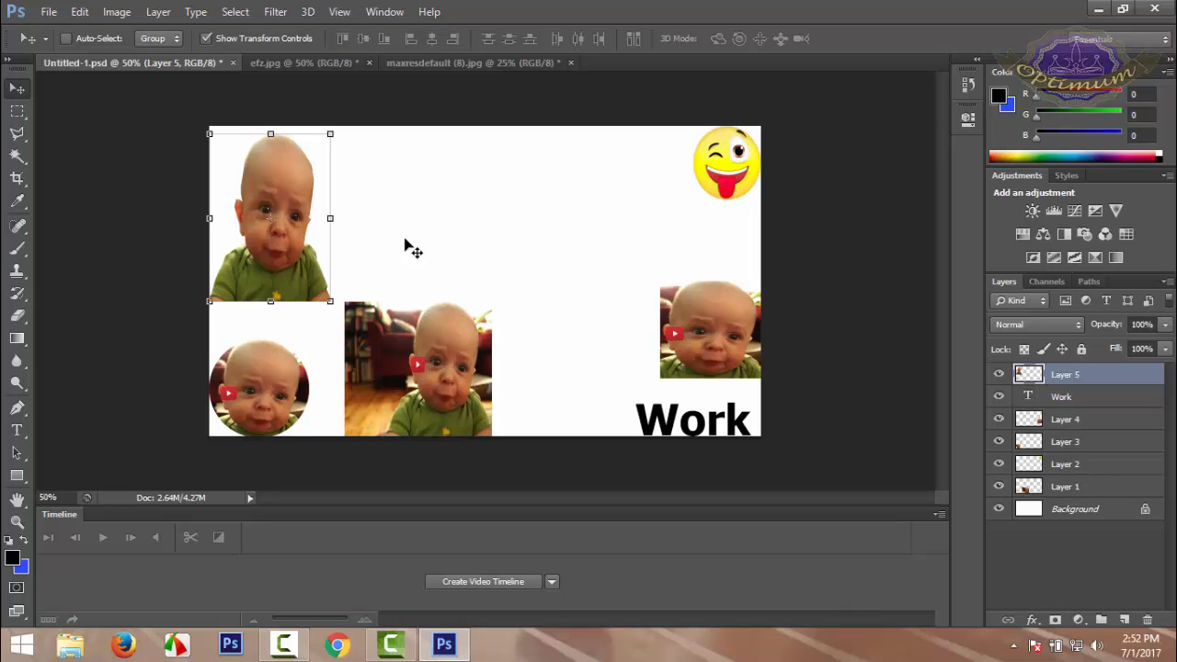
click(31, 136)
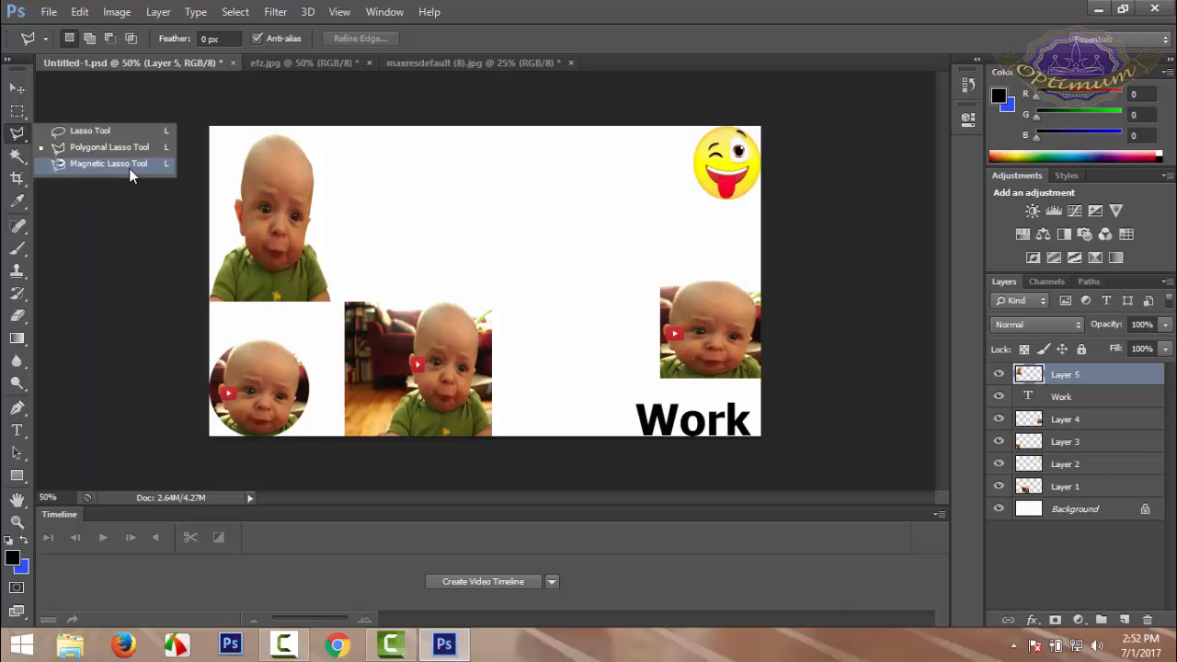
click(93, 276)
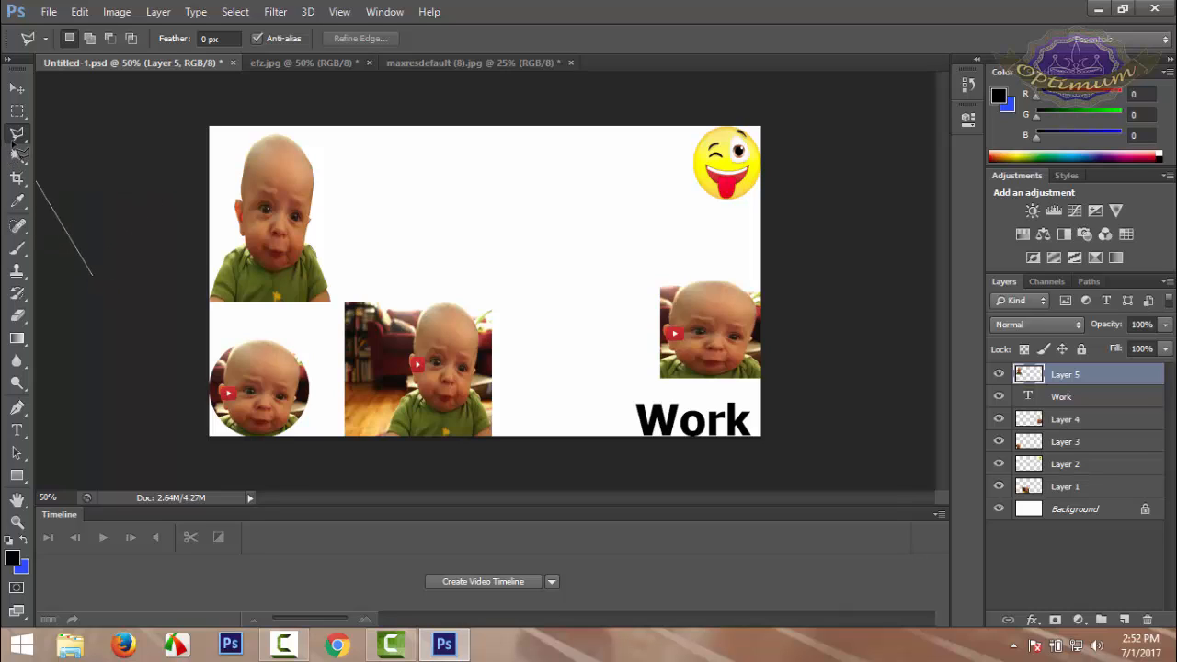
key(Escape)
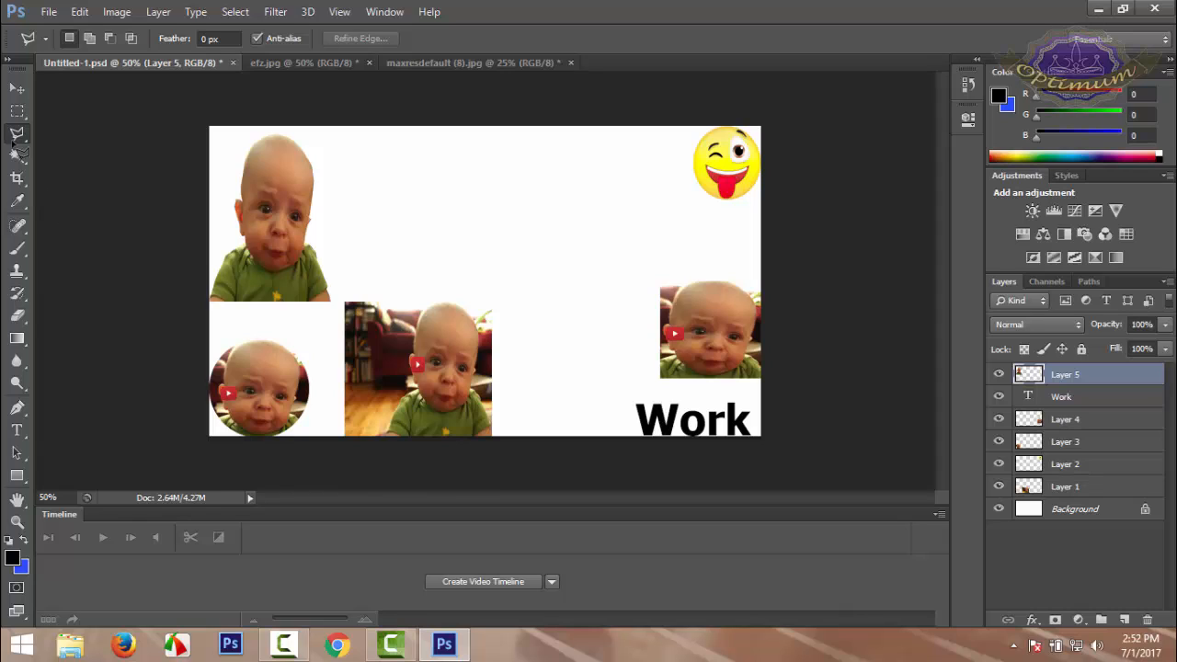